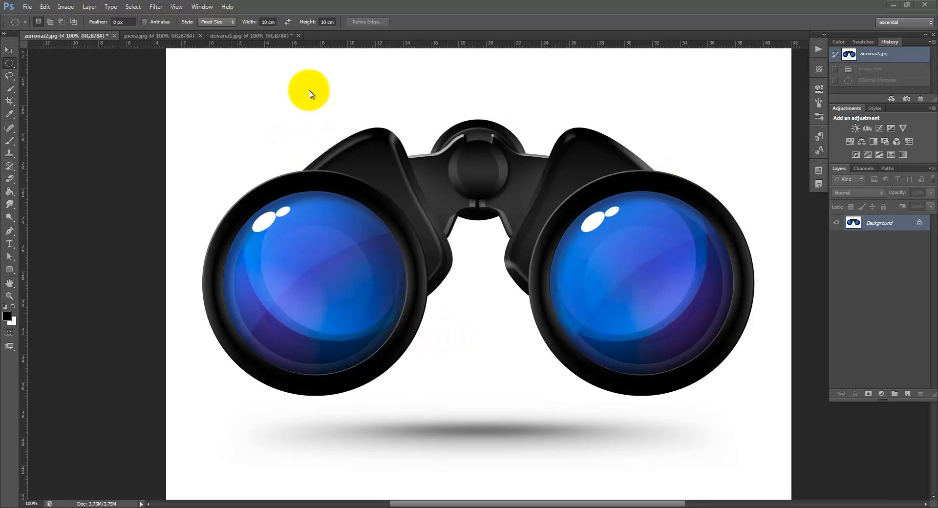
Compare the binoculars image ziuronai2.jpg with the flower meadow photo pieva.jpg
click(180, 37)
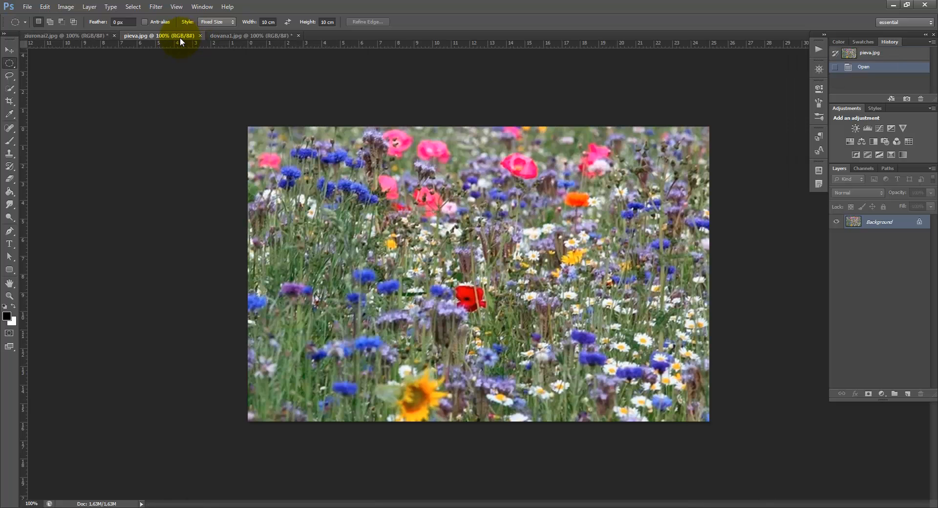
click(99, 36)
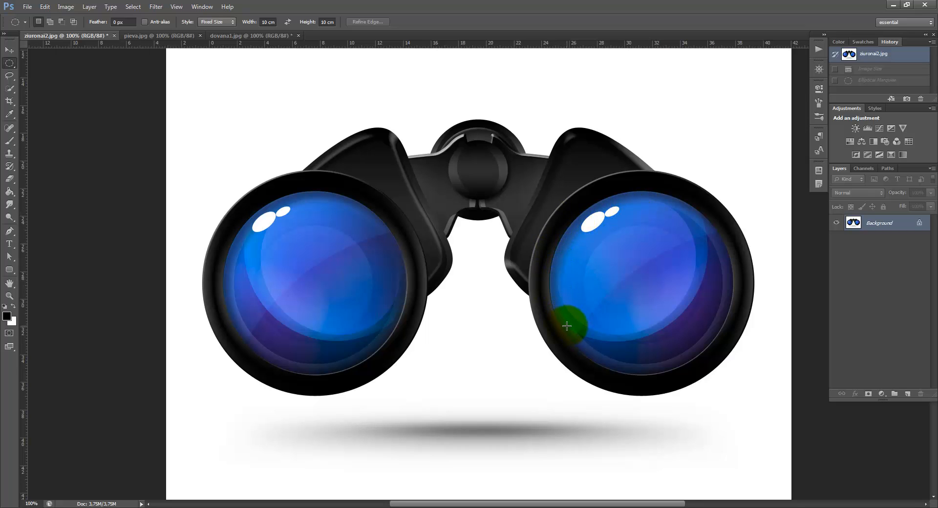
click(175, 36)
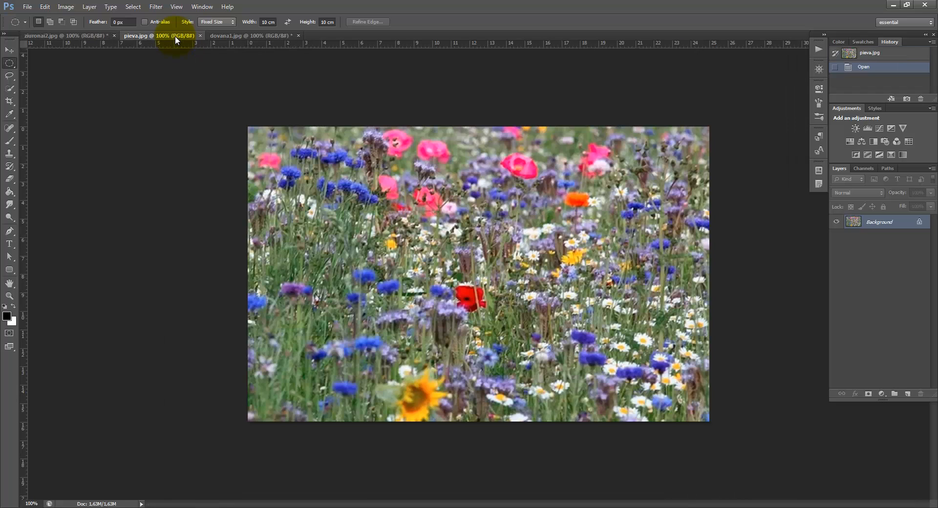
click(97, 36)
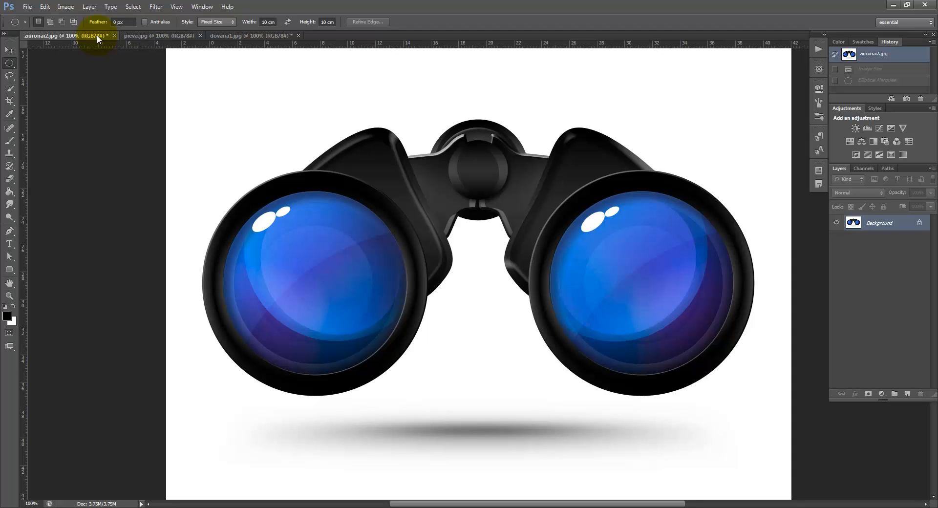
click(160, 37)
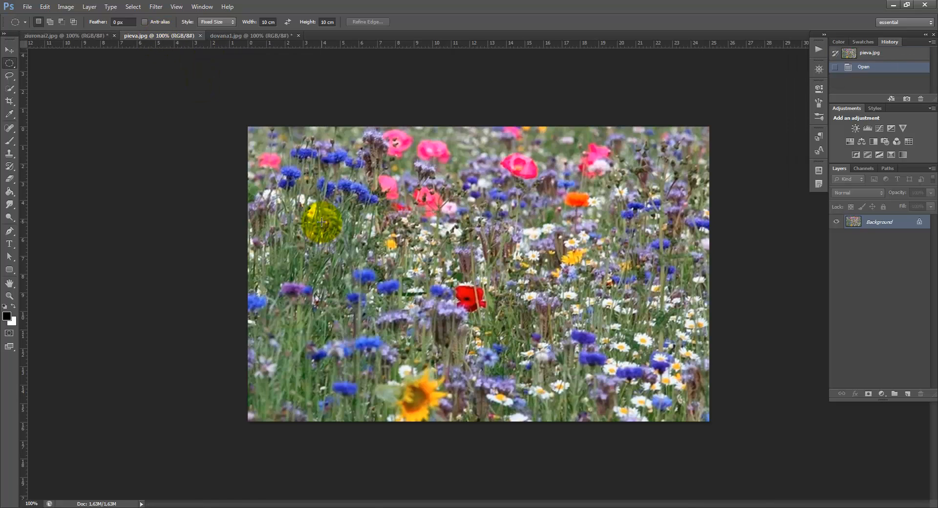
click(66, 36)
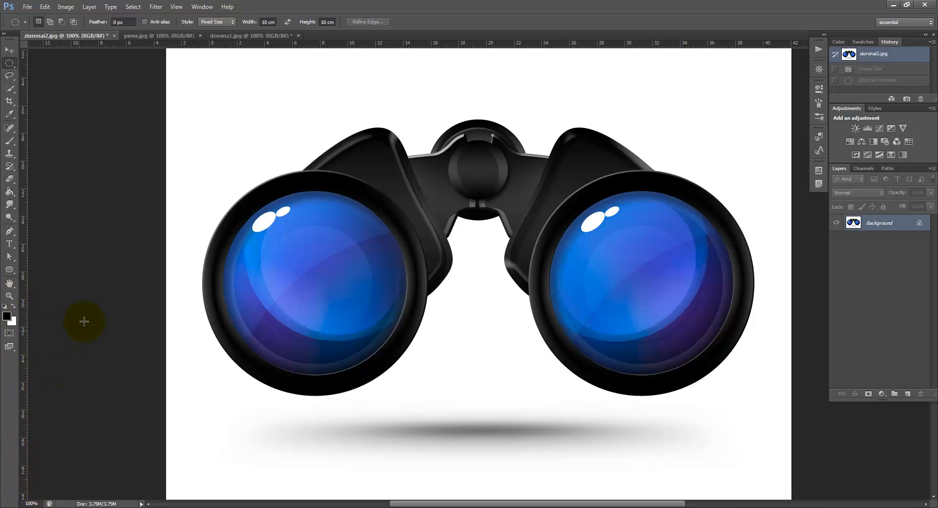
click(148, 36)
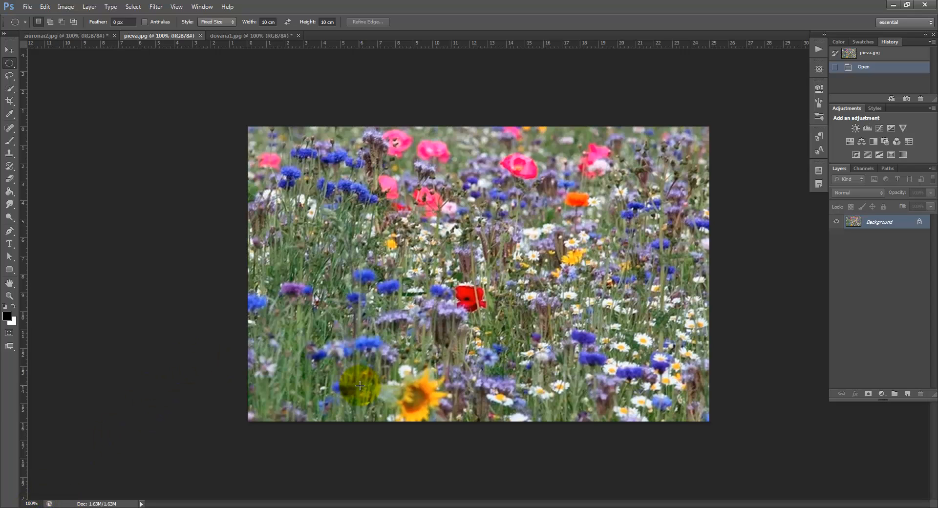
click(80, 34)
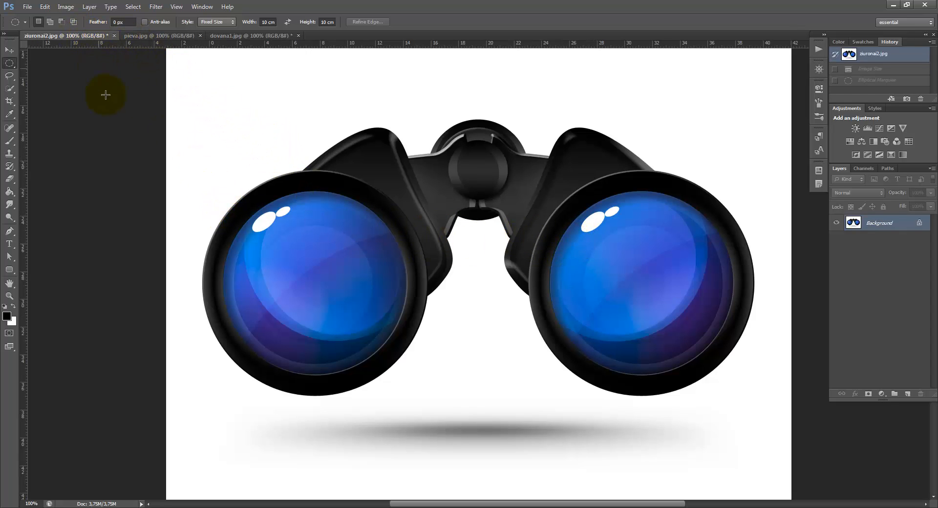
Resize the binoculars image to a document width of 35 cm with proportions constrained
click(45, 6)
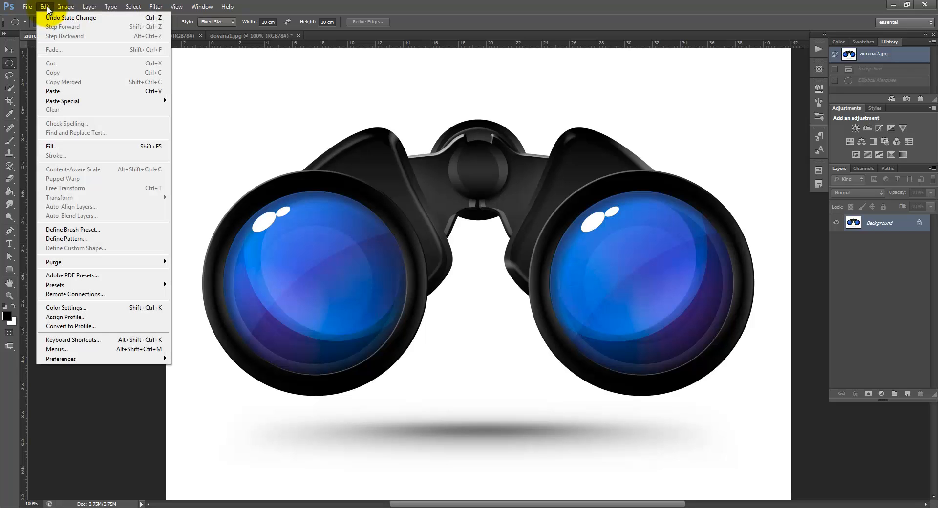
click(65, 7)
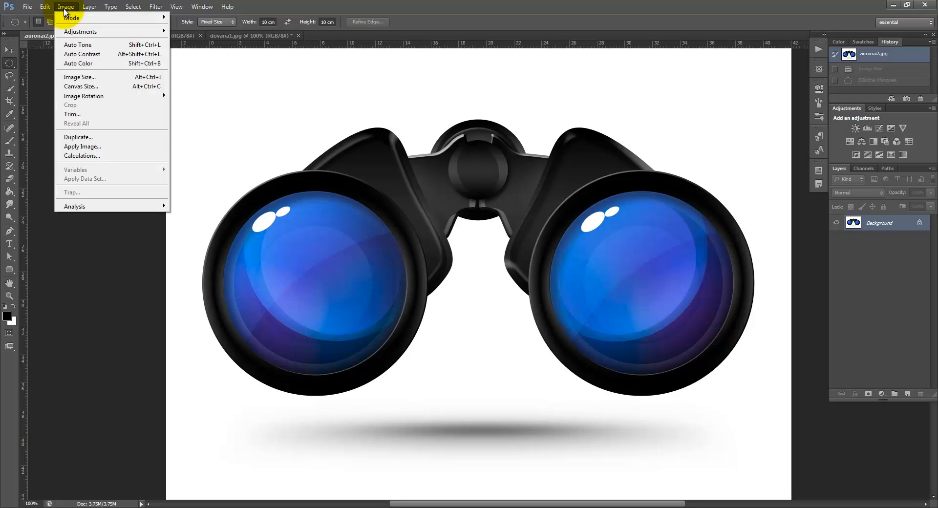
click(83, 77)
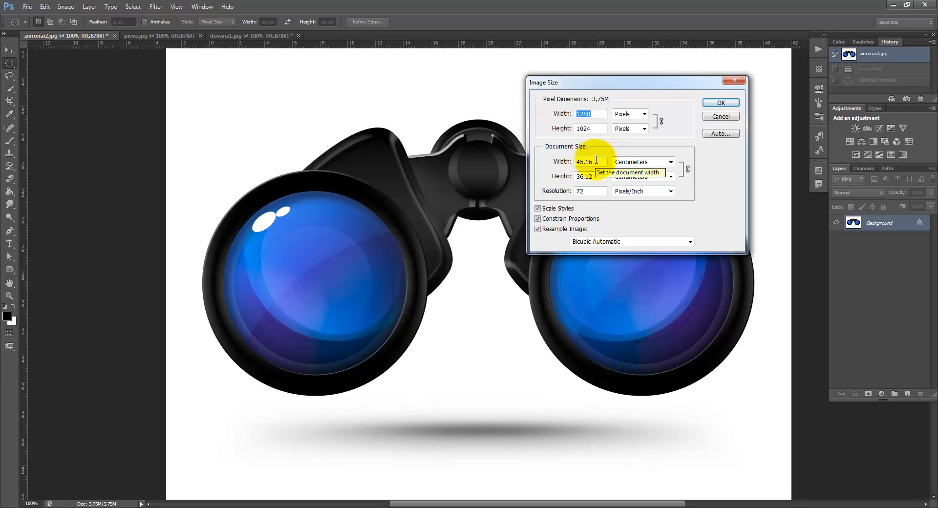
drag(596, 160, 565, 161)
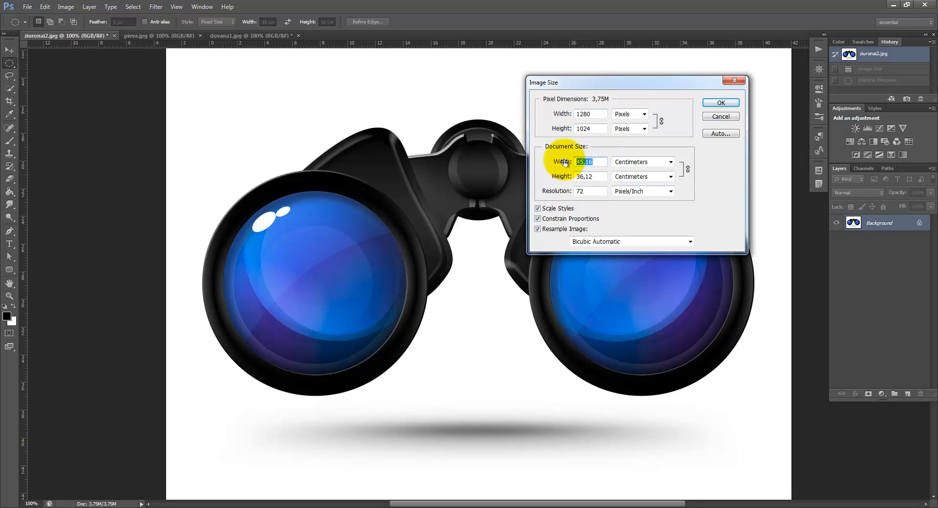
text(35)
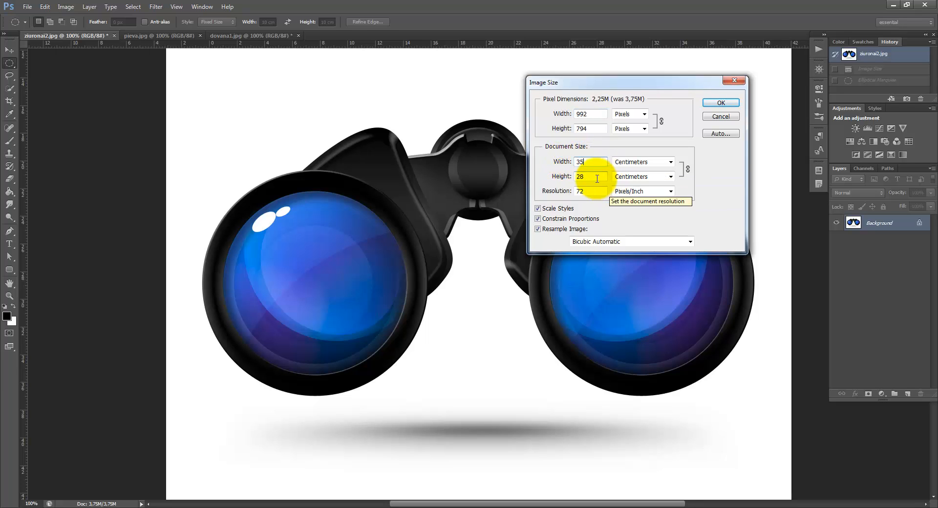
click(726, 102)
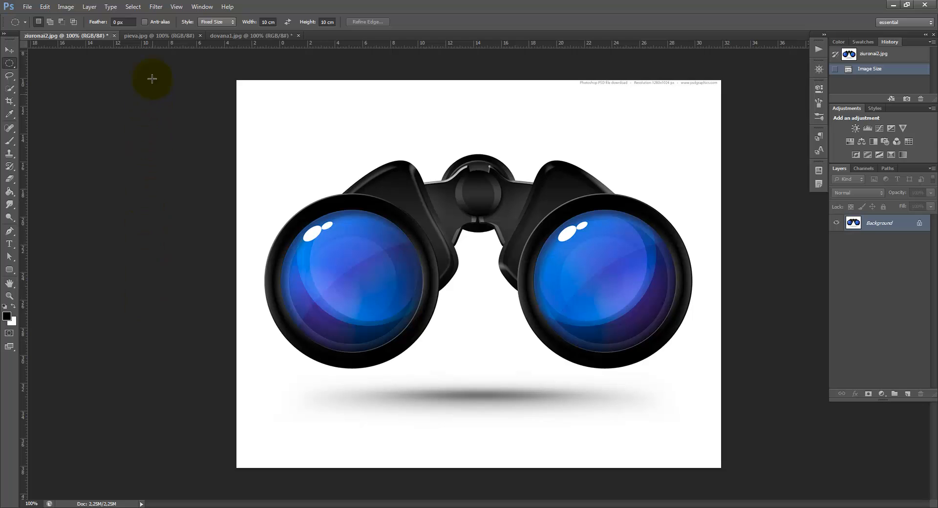
Copy the entire pieva.jpg flower photo to the clipboard and close that document
click(159, 36)
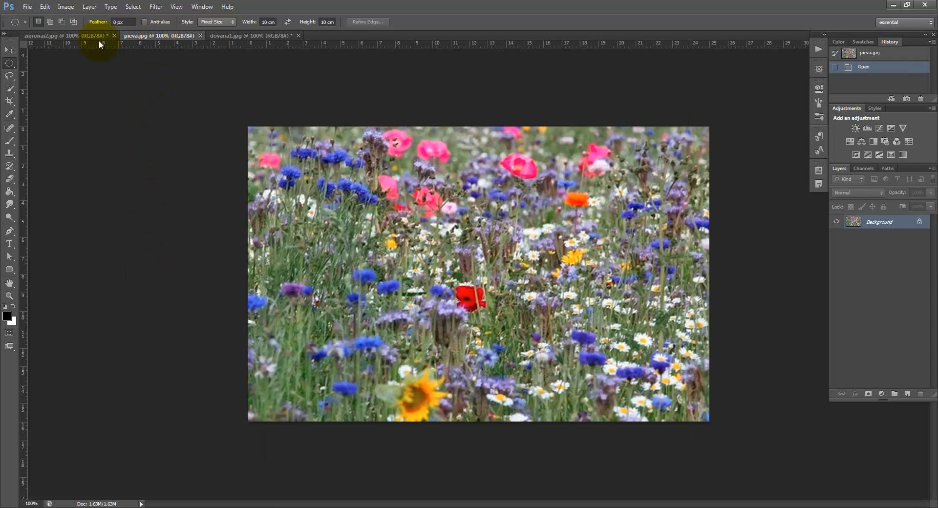
click(74, 35)
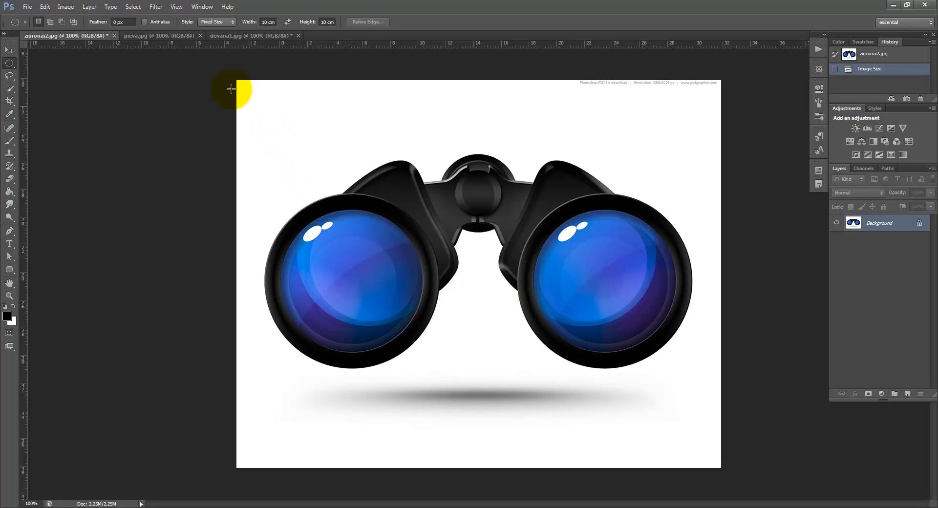
click(180, 37)
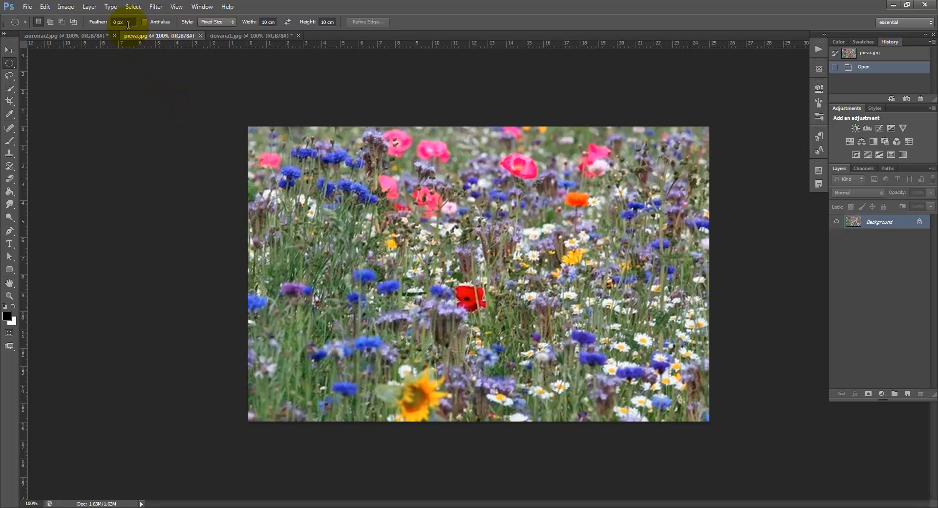
click(130, 7)
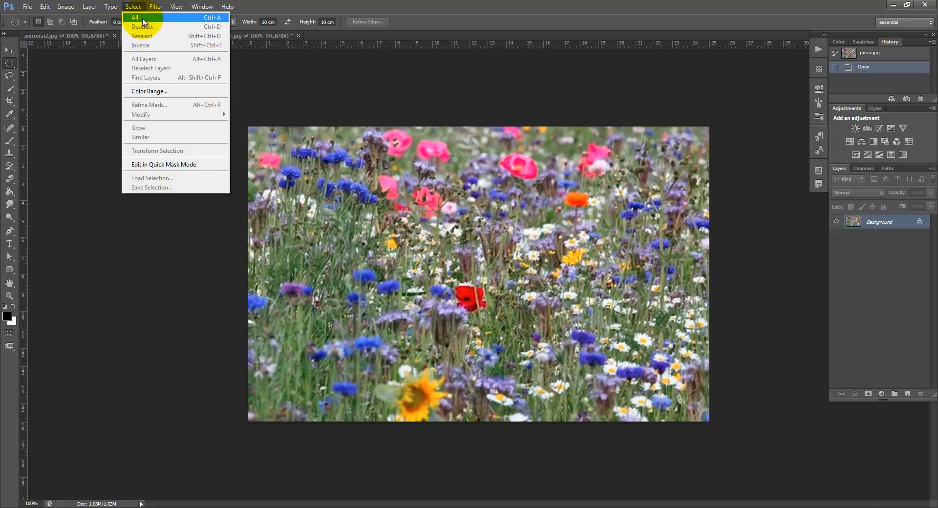
click(143, 20)
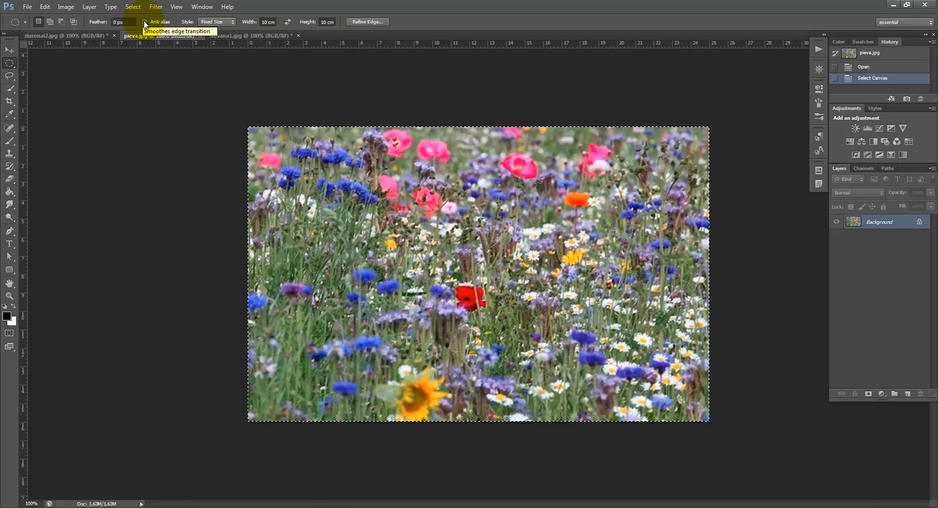
click(43, 8)
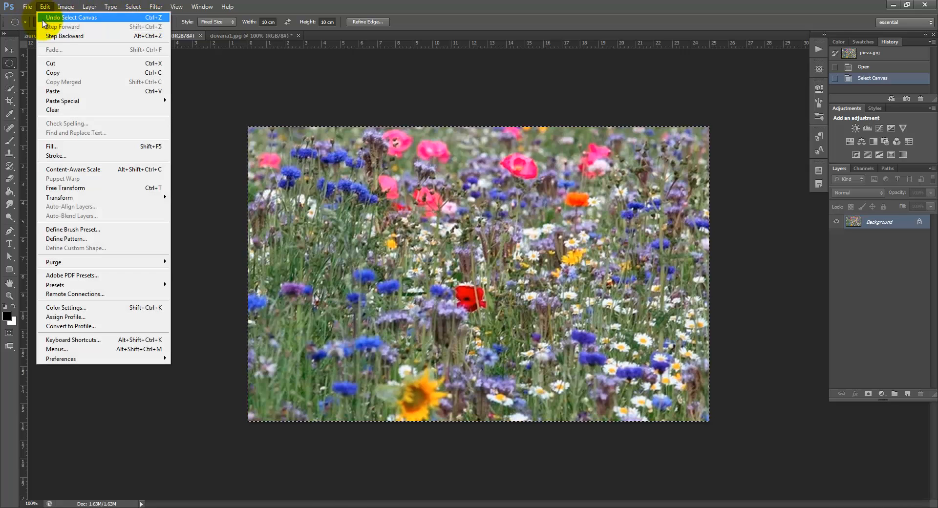
click(66, 73)
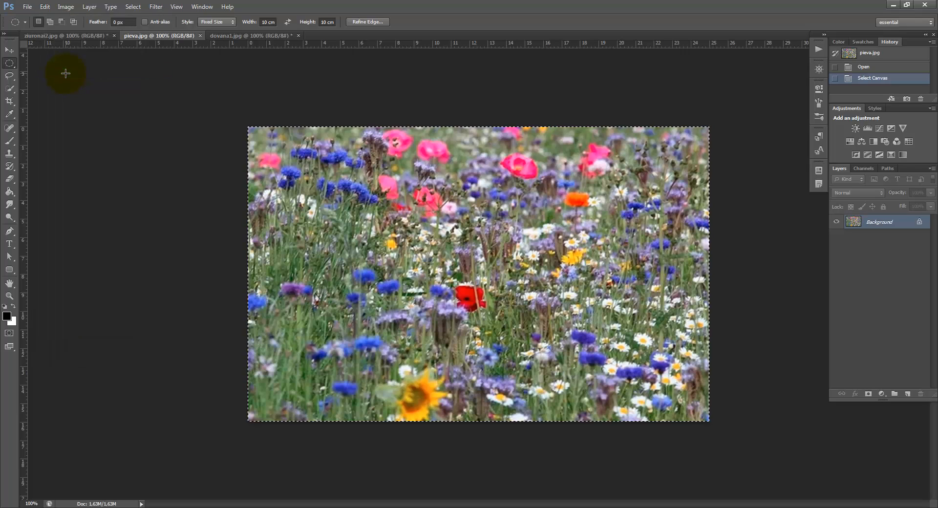
click(200, 35)
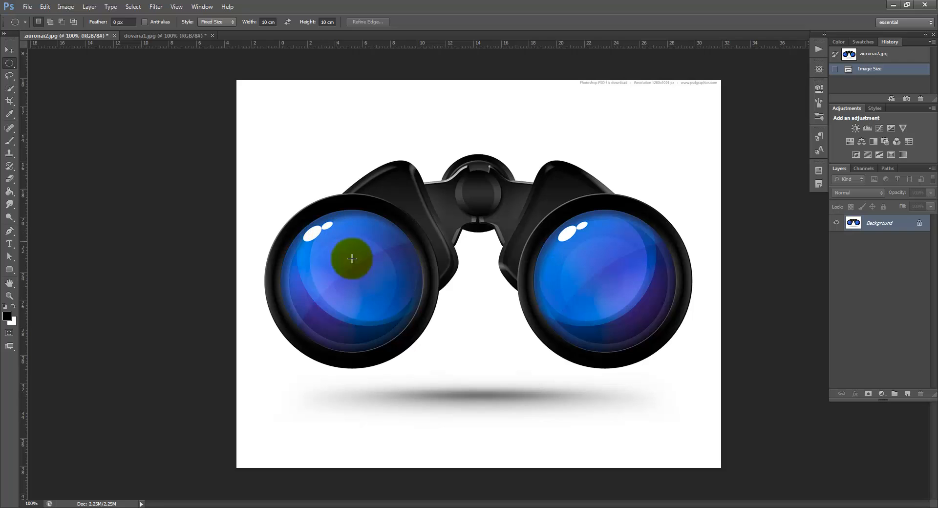
Activate the Elliptical Marquee tool with the Fixed Size style for the binoculars image
right_click(14, 67)
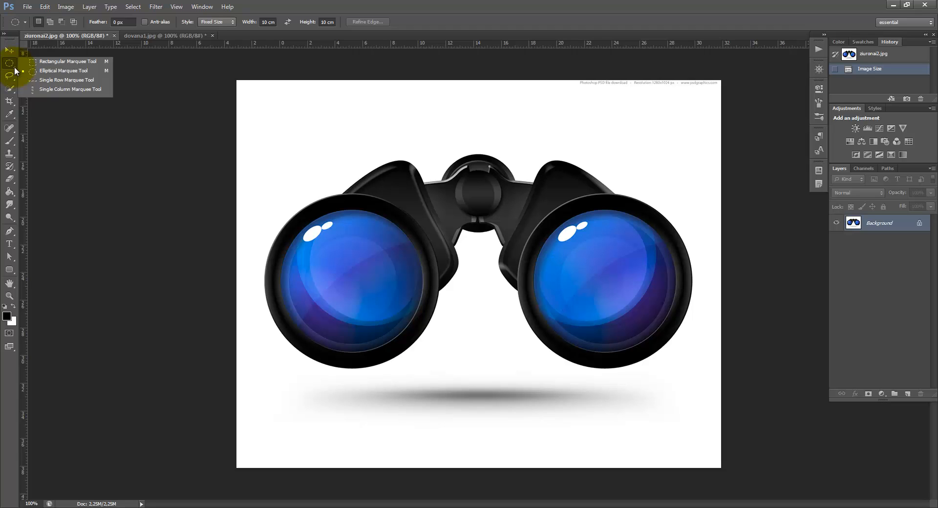
click(45, 73)
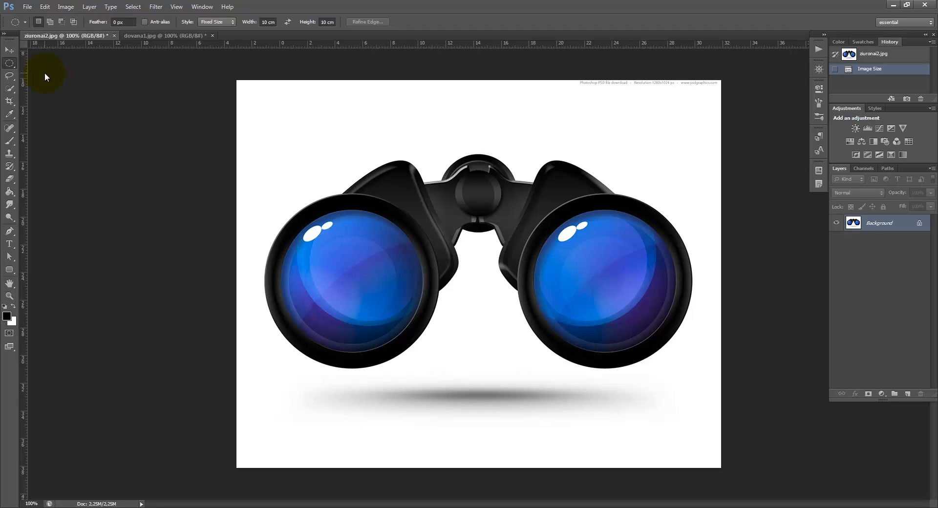
click(233, 22)
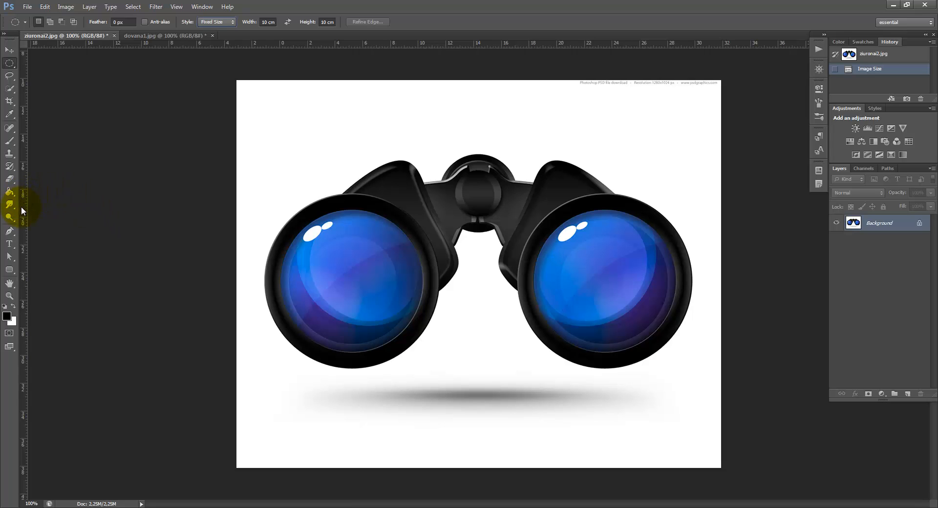
Measure the left lens's width with vertical guides at its left and right edges and the ruler origin on the left-edge guide
drag(22, 206, 282, 249)
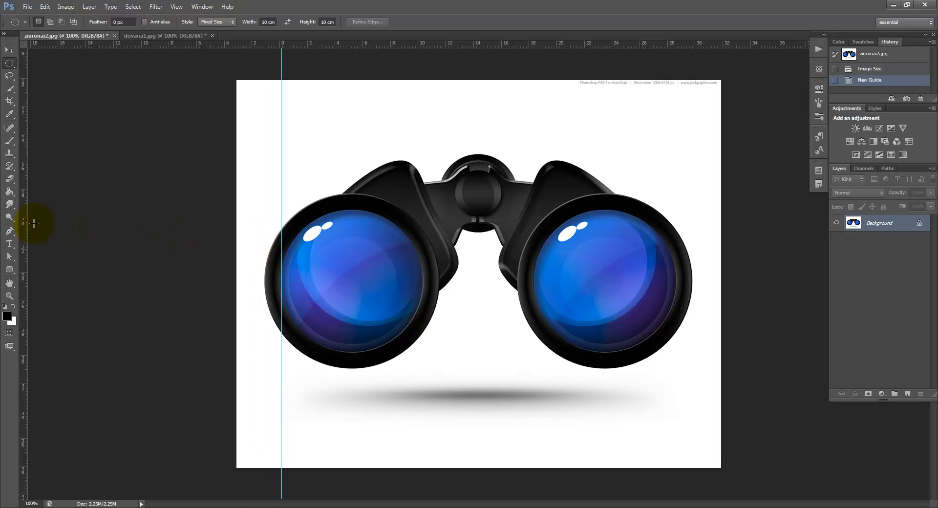
drag(23, 207, 424, 260)
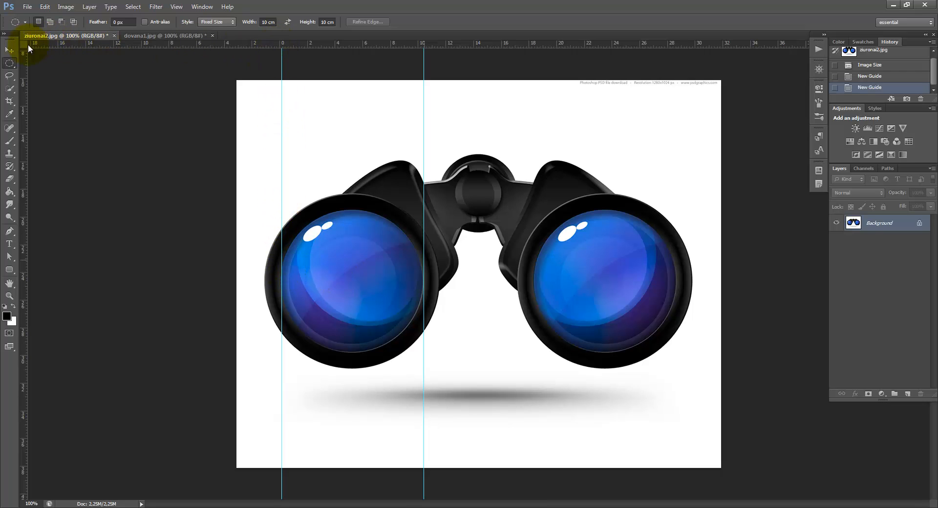
drag(23, 43, 283, 54)
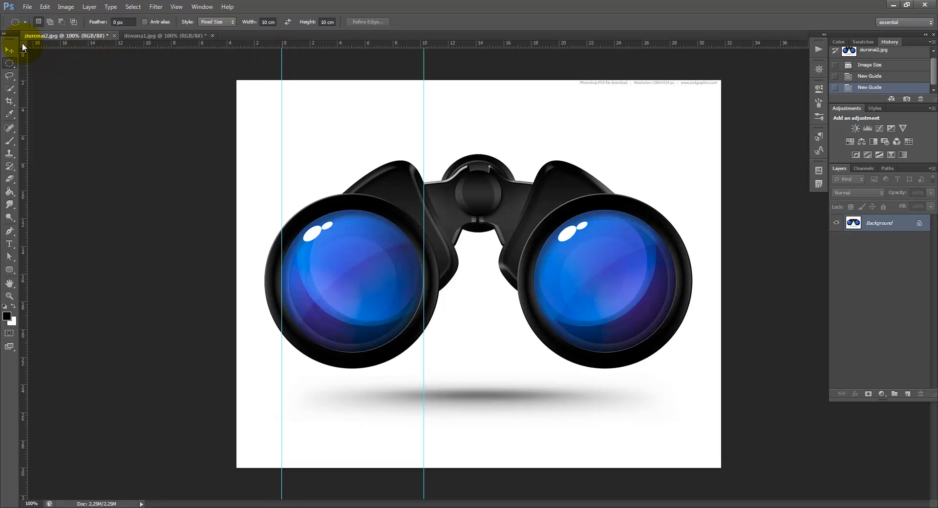
drag(23, 47, 282, 56)
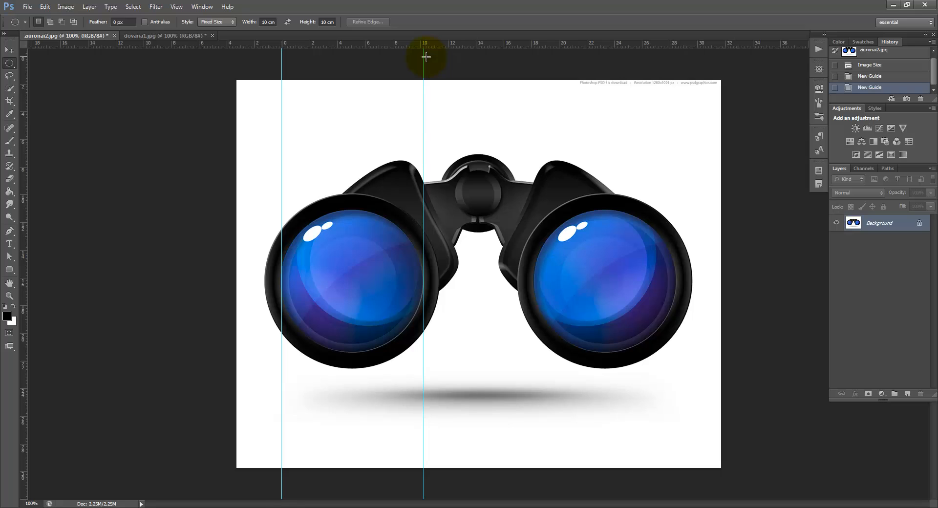
Delete both vertical guides from the edges of the left lens
click(9, 50)
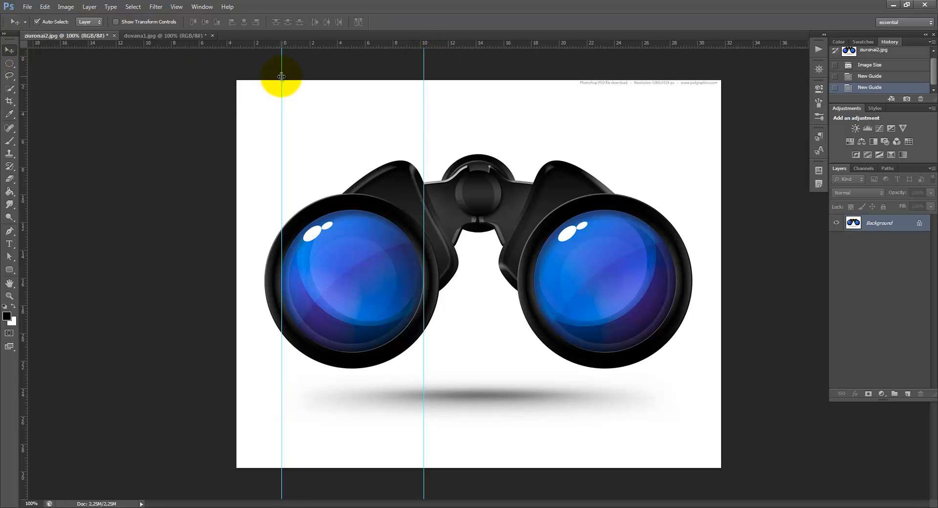
drag(282, 78, 12, 84)
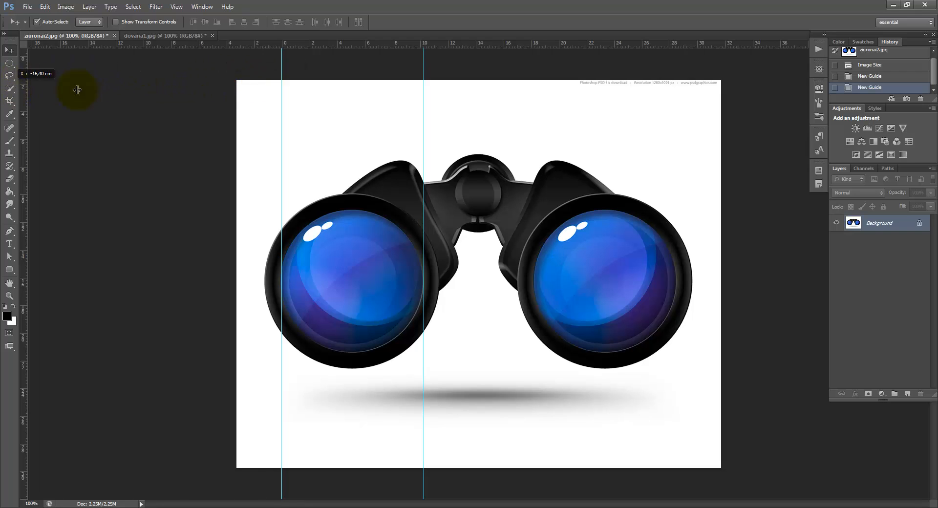
drag(423, 73, 17, 77)
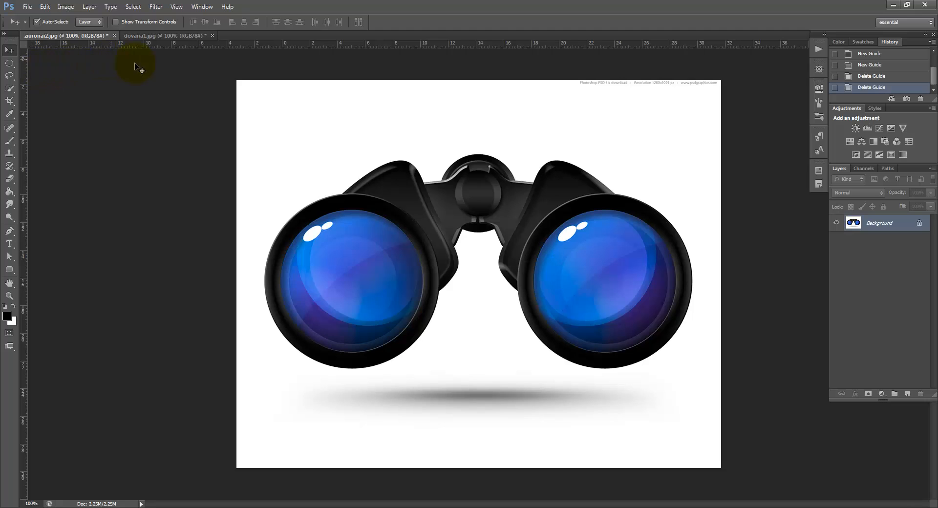
Place a fixed-size 10 × 10 cm circular selection with the Elliptical Marquee, starting from the centre of the left lens
click(10, 64)
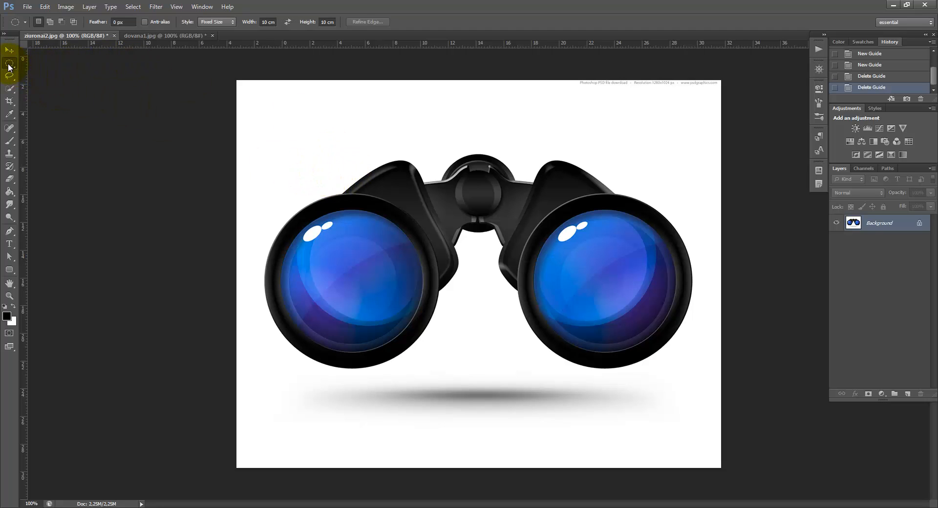
right_click(266, 21)
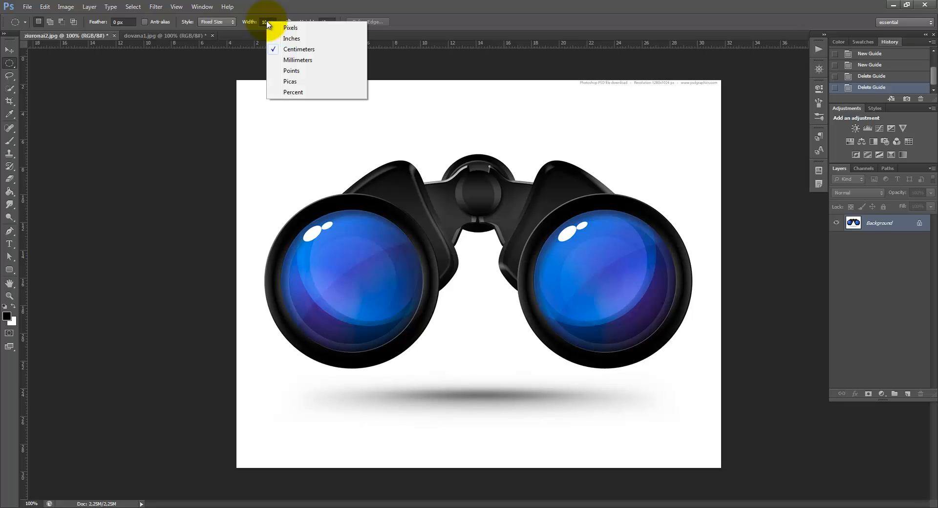
click(304, 51)
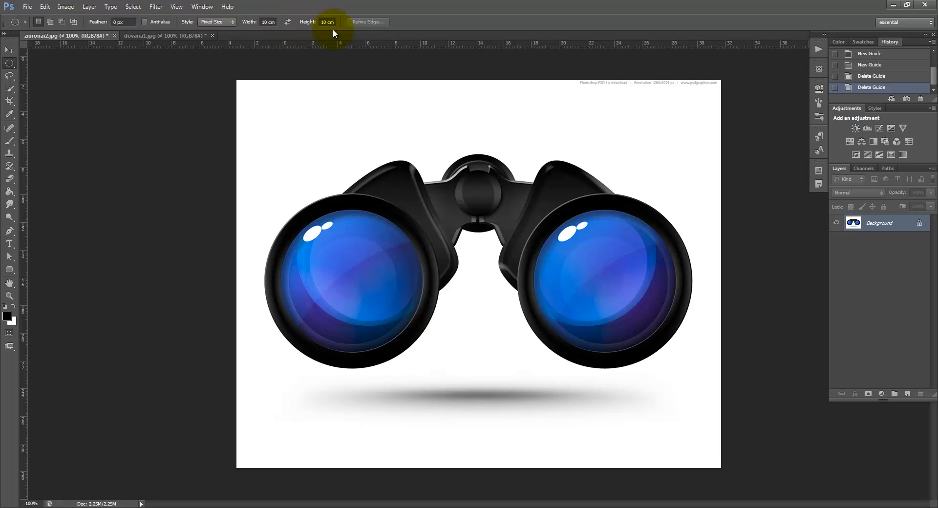
click(350, 284)
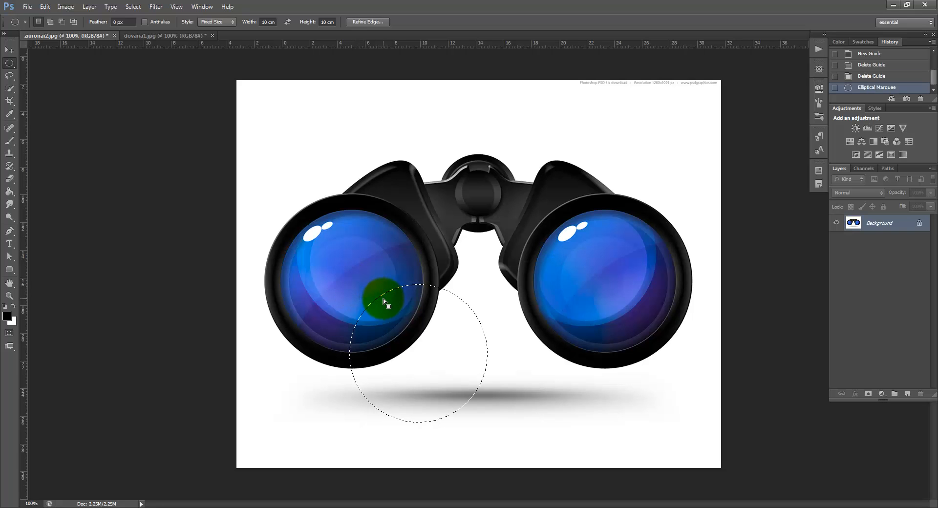
Move the circular selection so that it fits over the left lens
drag(387, 301, 320, 228)
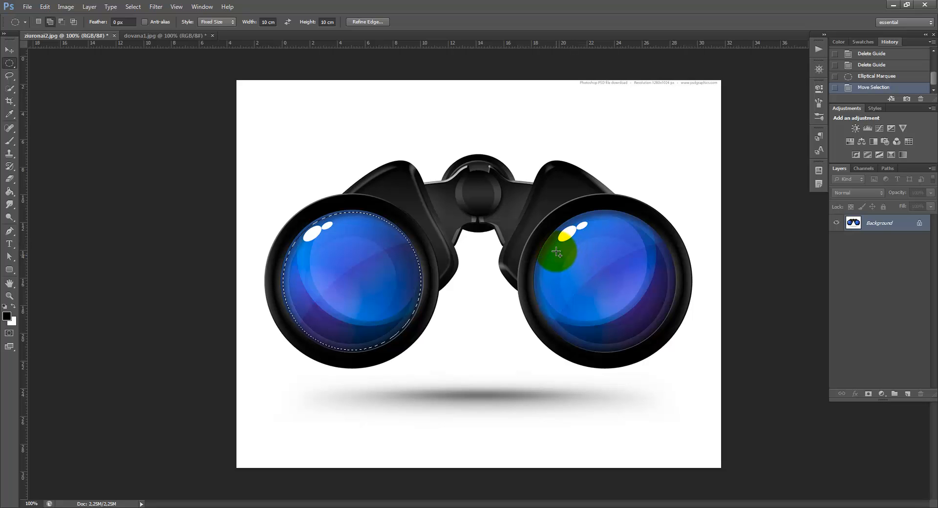
click(542, 215)
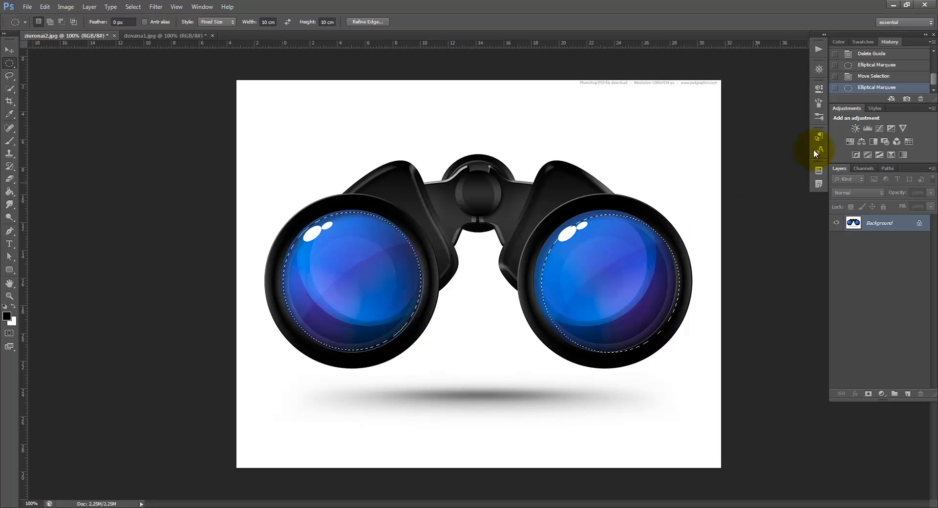
click(867, 76)
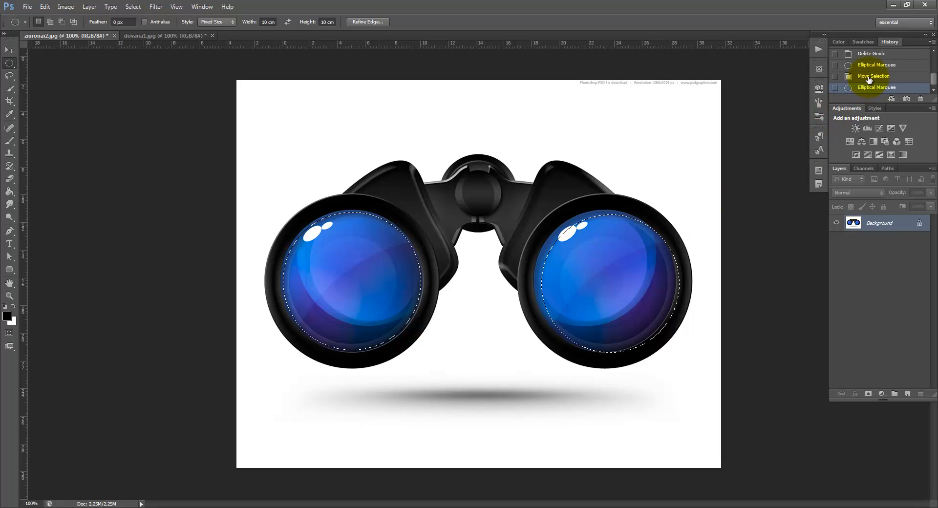
key(shift)
shift+click(530, 210)
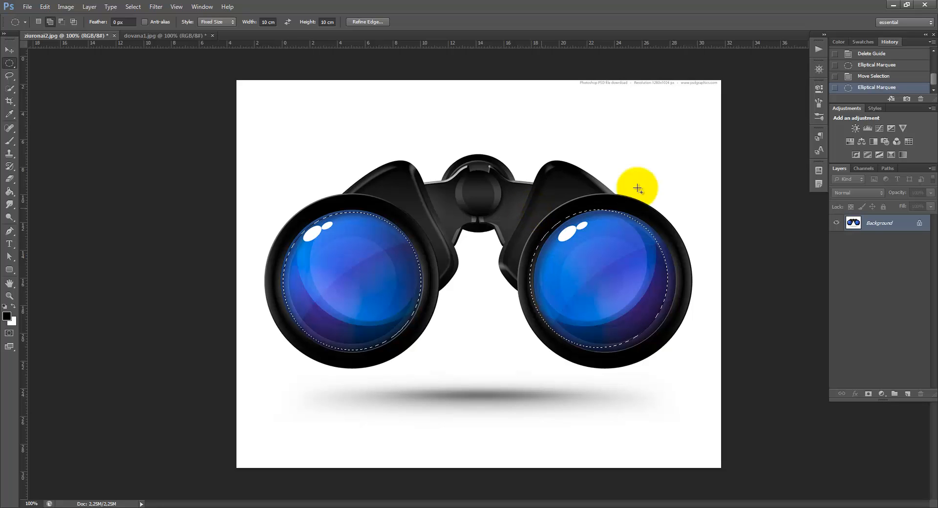
click(860, 75)
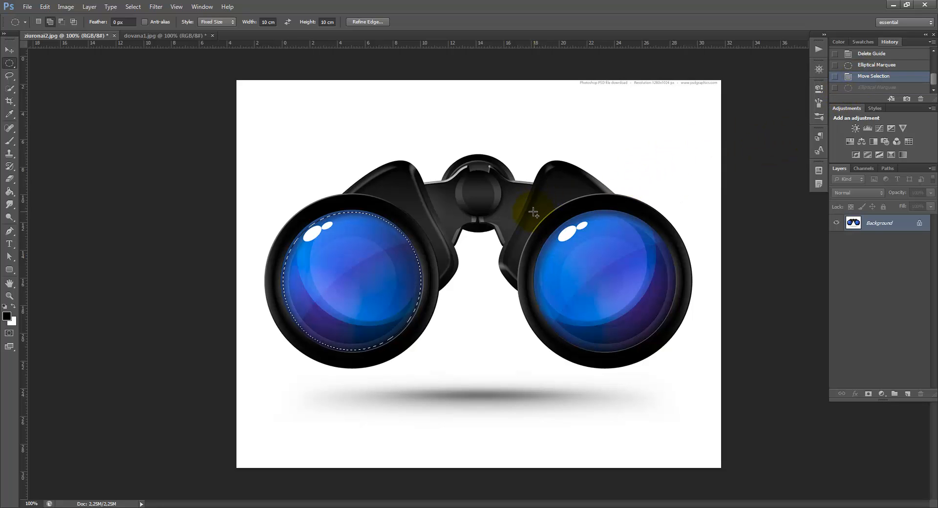
Add a second 10 × 10 cm circle over the right lens and nudge the combined selection to fit both lenses
shift+click(534, 213)
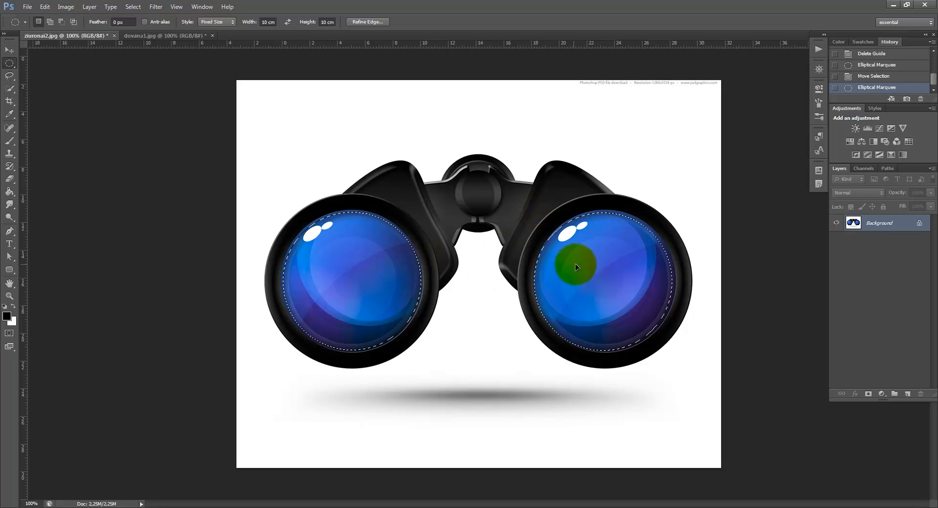
drag(575, 264, 587, 267)
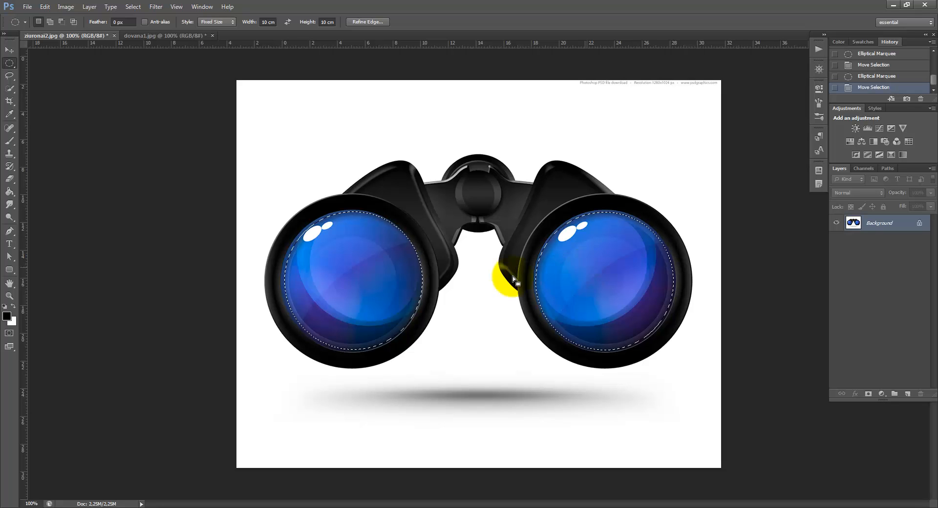
drag(409, 278, 409, 277)
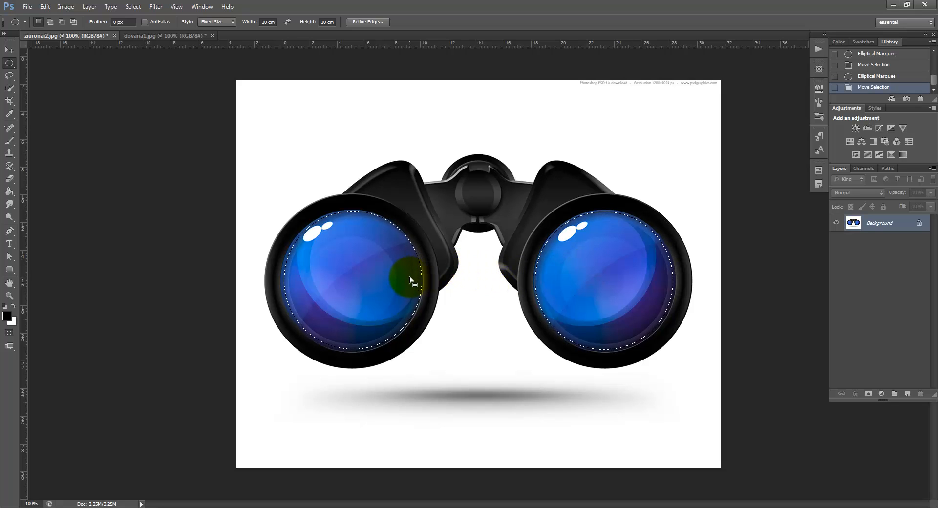
Paste the copied flower meadow photo into the two circular lens selections with Paste Into
click(45, 7)
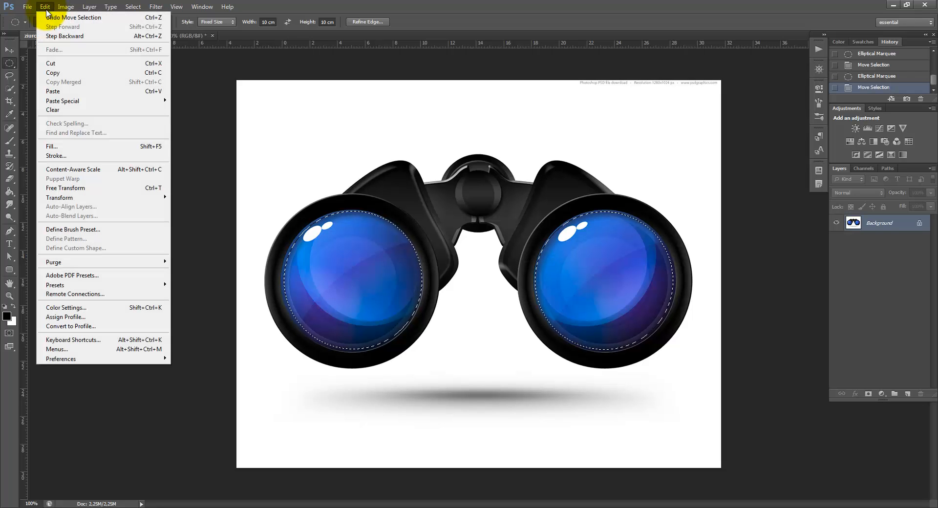
mouse_move(88, 101)
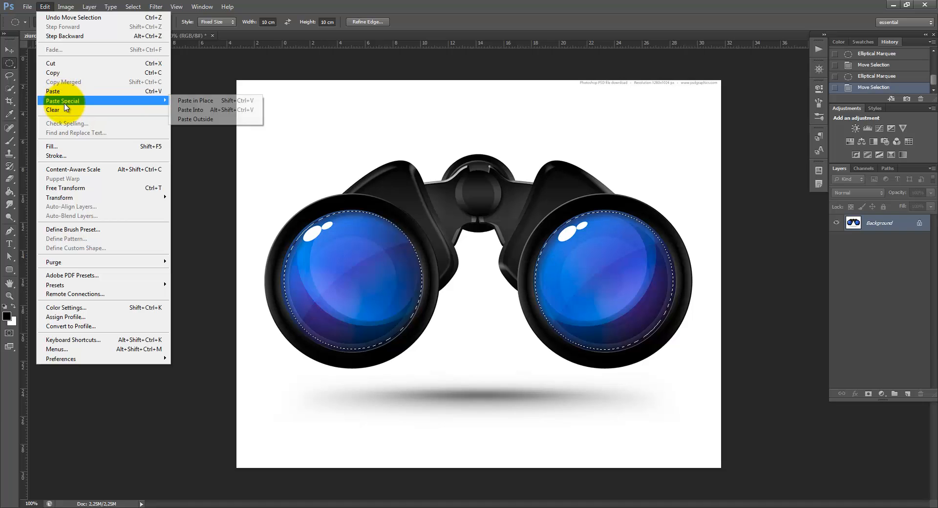
click(195, 114)
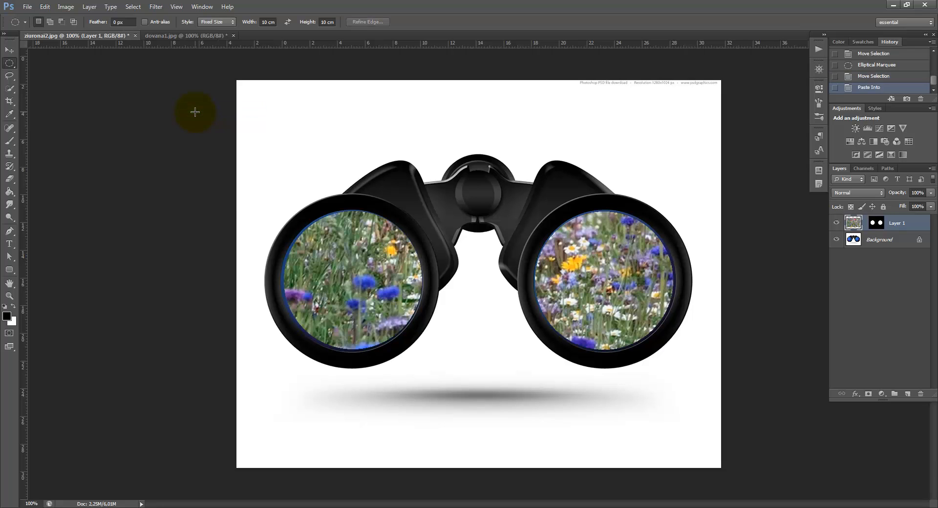
click(346, 286)
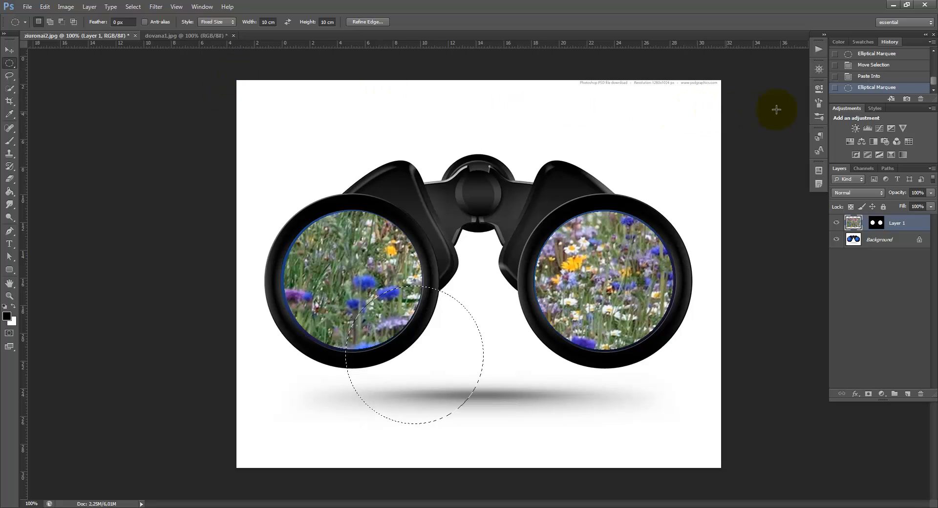
click(851, 77)
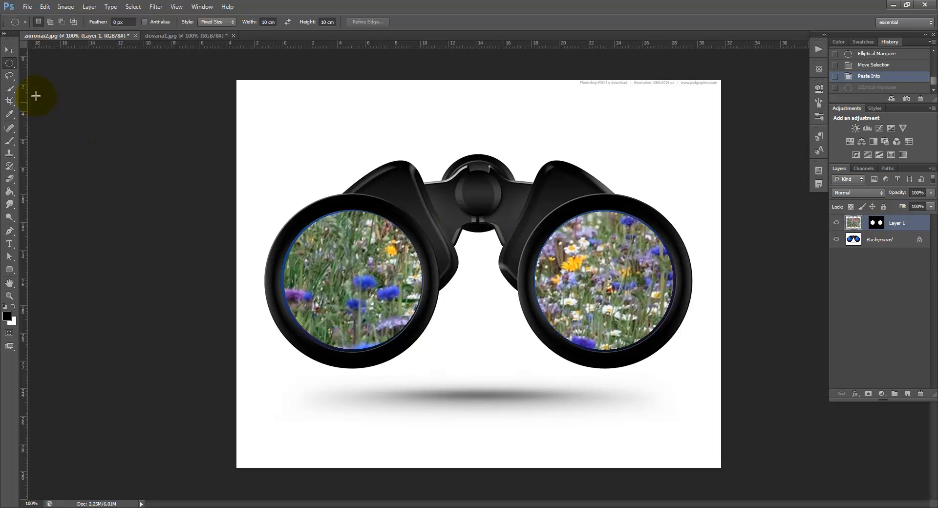
Reposition the meadow photo with the Move tool so that it fills both lenses
click(9, 50)
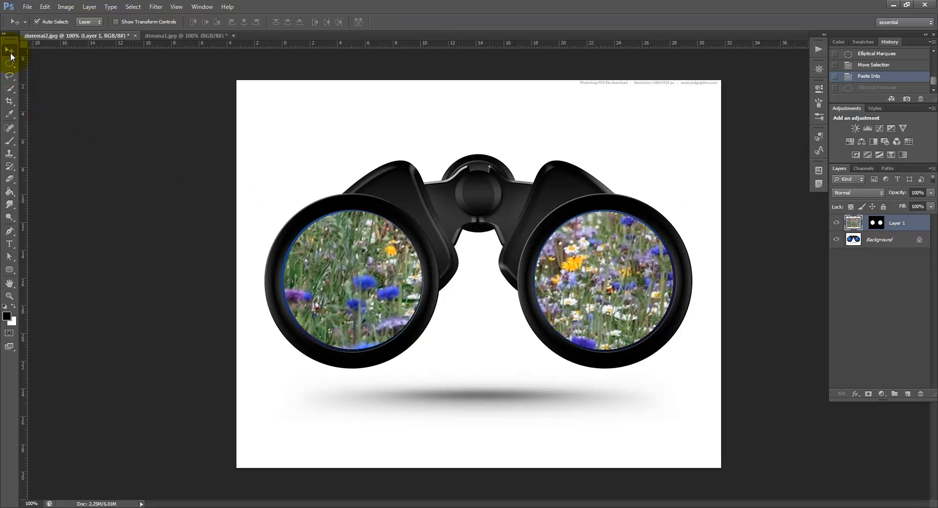
drag(352, 280, 278, 275)
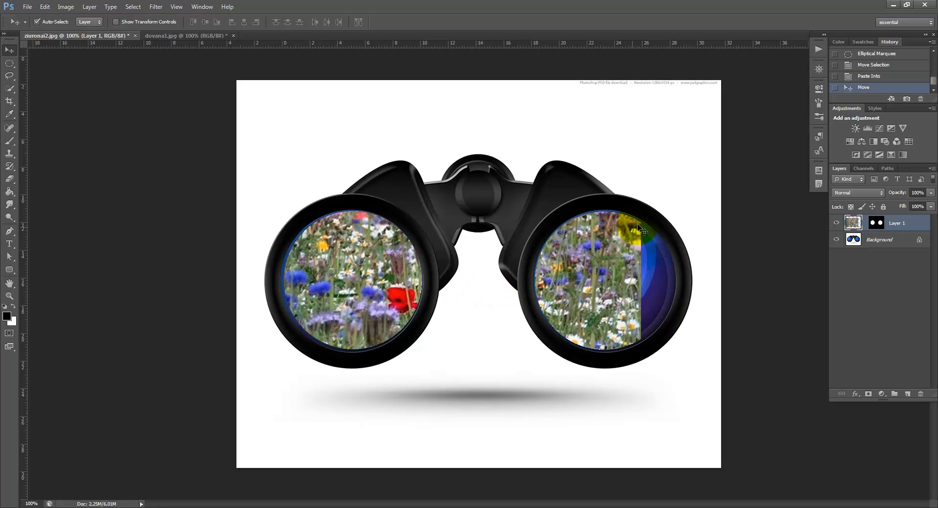
drag(396, 284, 348, 292)
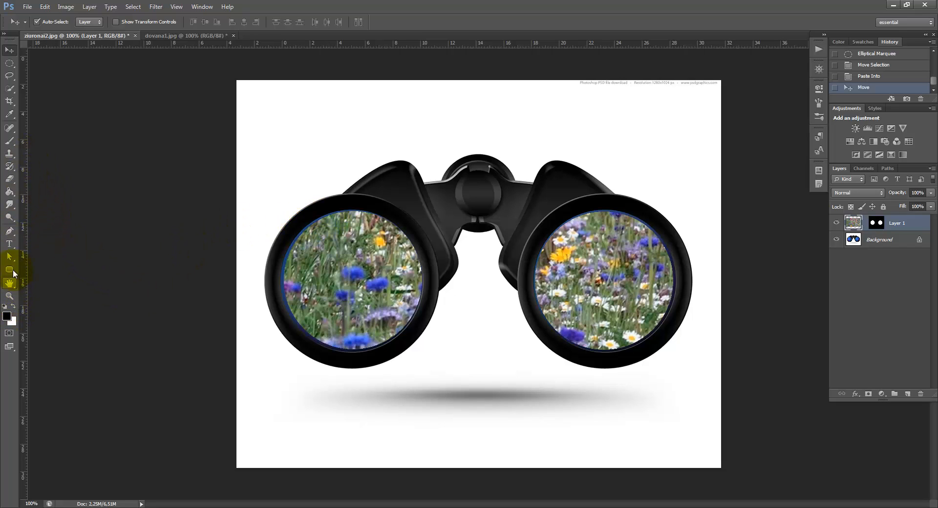
Try to cover the left lens's upper-left blue rim by painting white on the layer mask, and undo the stroke
click(14, 144)
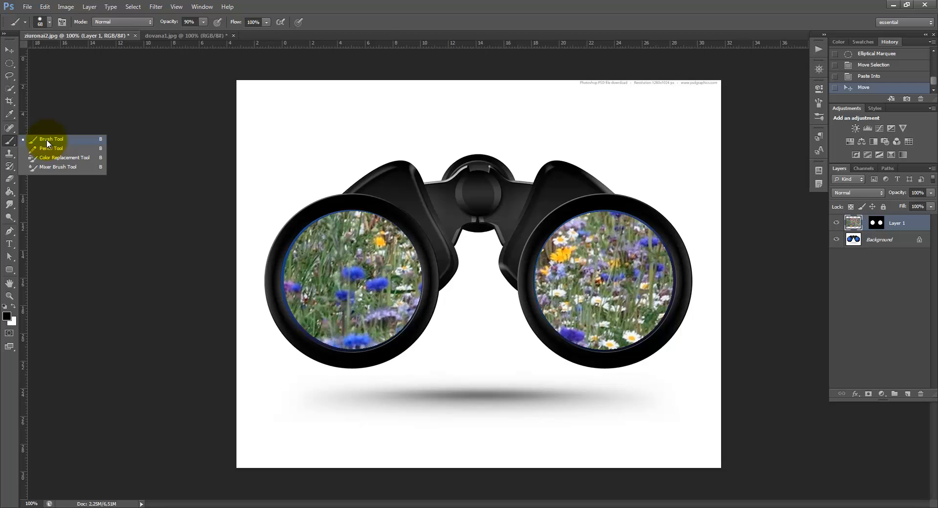
click(48, 142)
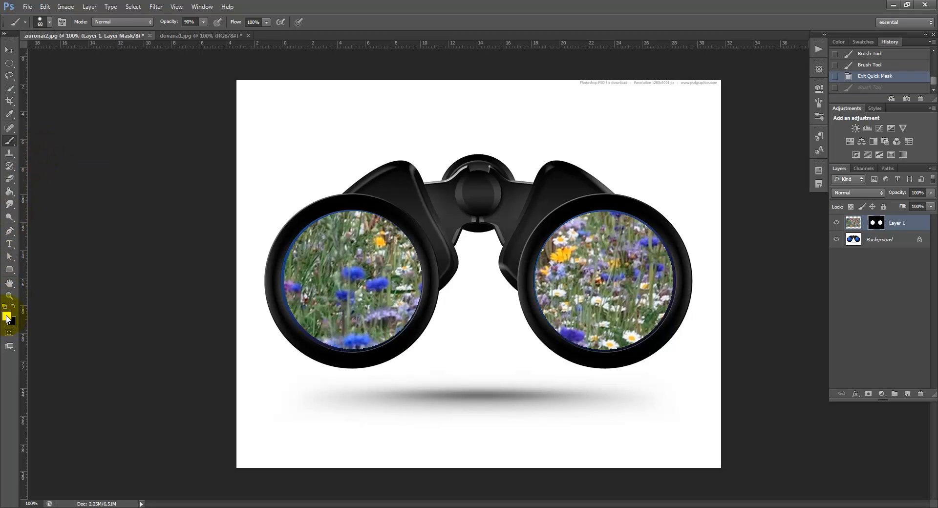
key(d)
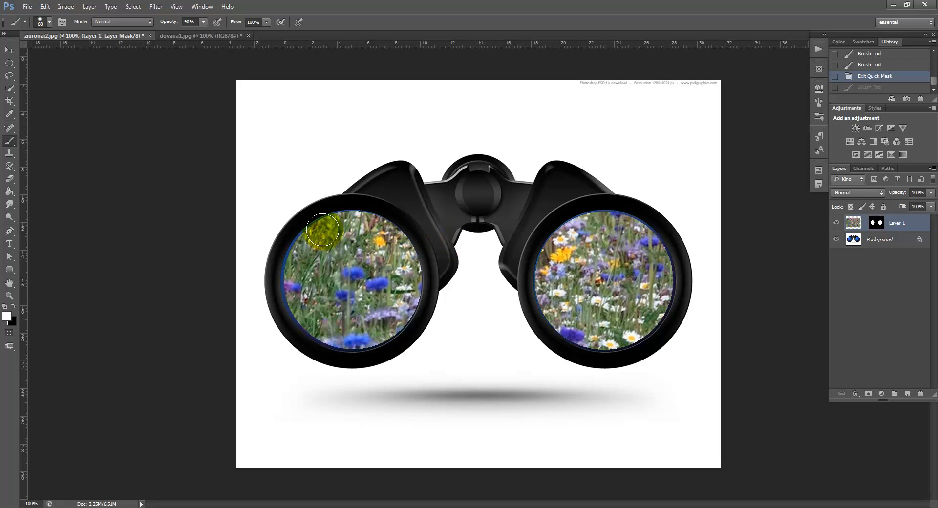
mouse_move(323, 230)
mouse_down()
mouse_move(325, 223)
mouse_move(308, 233)
mouse_move(282, 280)
mouse_up()
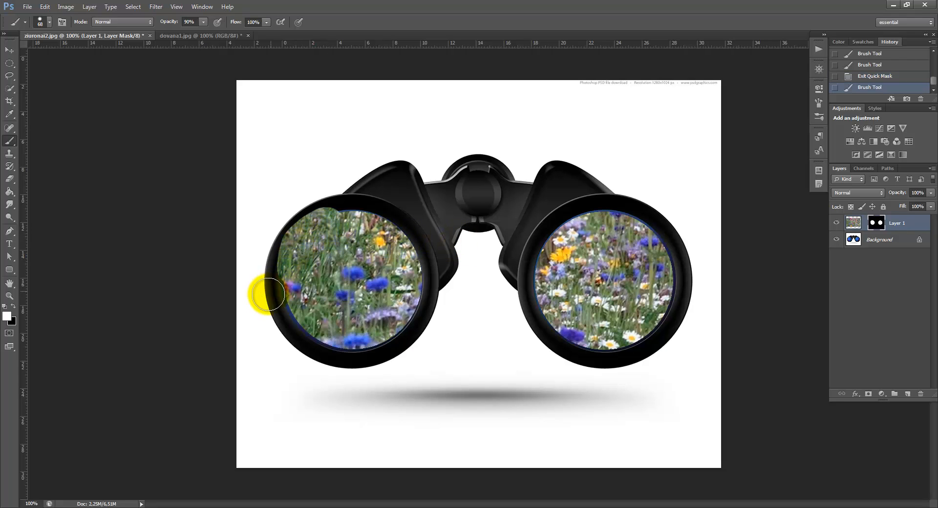
click(841, 77)
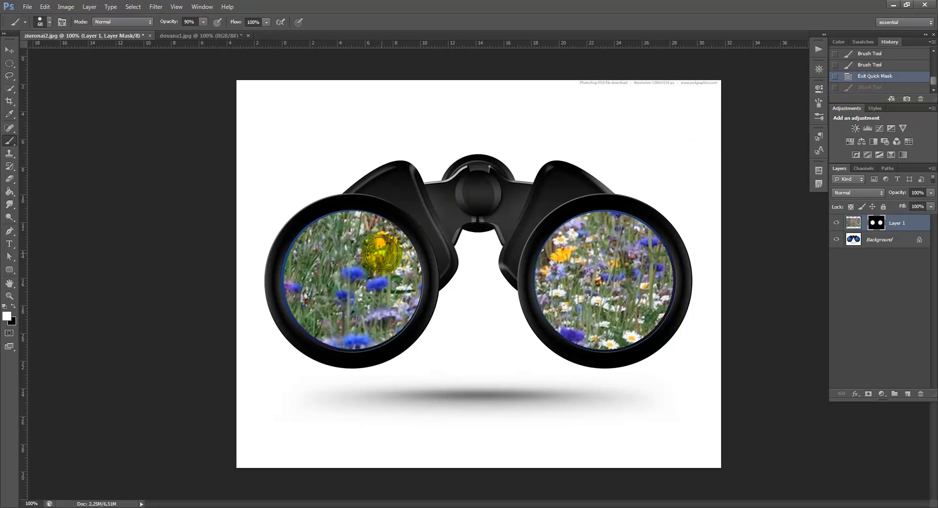
Try painting the same rim on the layer mask with a smaller 23 px white brush, and revert the stroke
drag(304, 253, 326, 255)
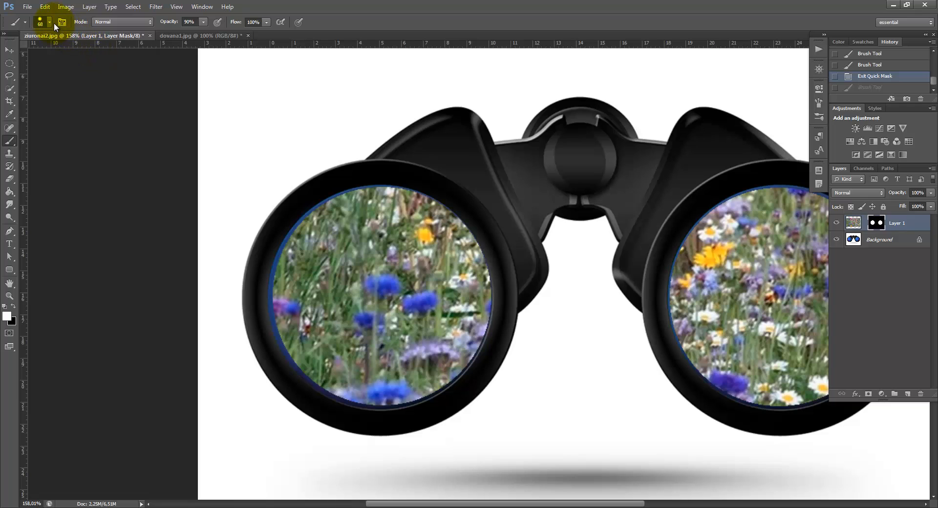
click(49, 21)
drag(45, 52, 39, 51)
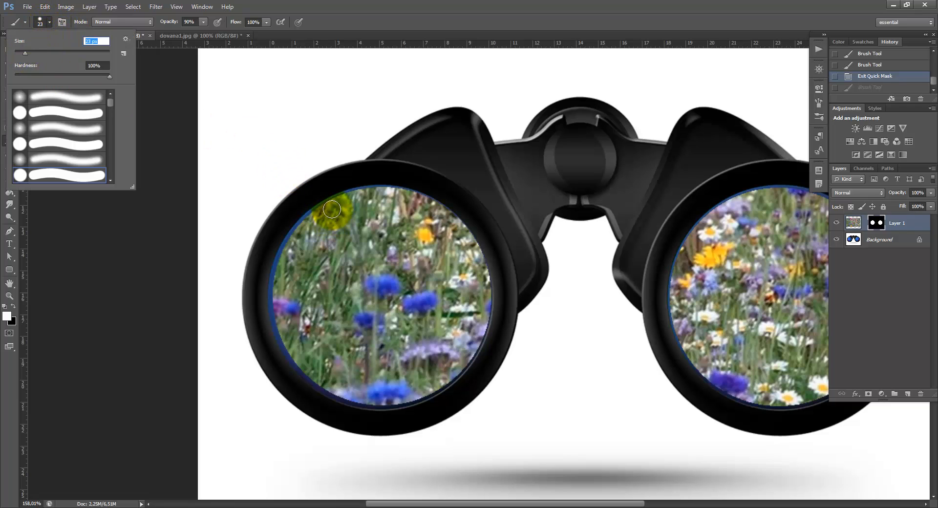
drag(330, 209, 283, 252)
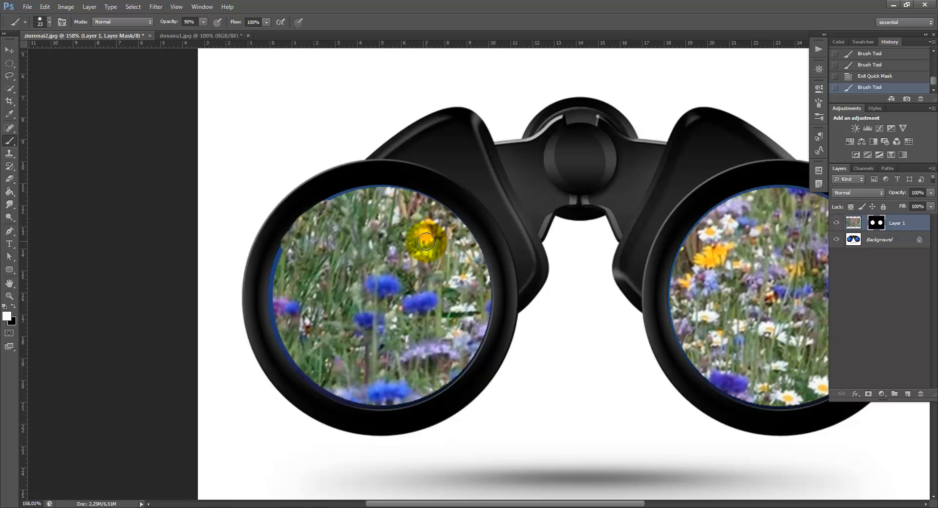
click(865, 77)
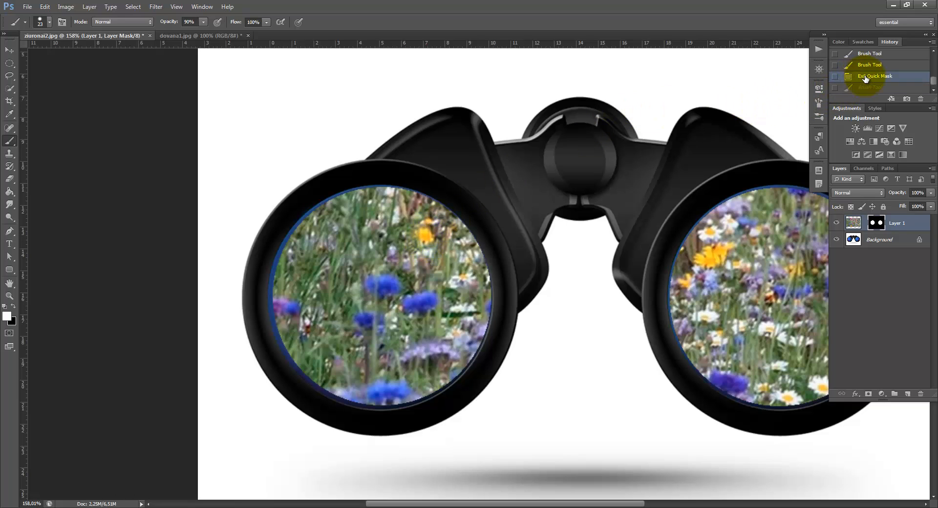
Set the meadow layer mask's density to 99% and its feather to 4.5 px to soften the lens edges
double_click(877, 226)
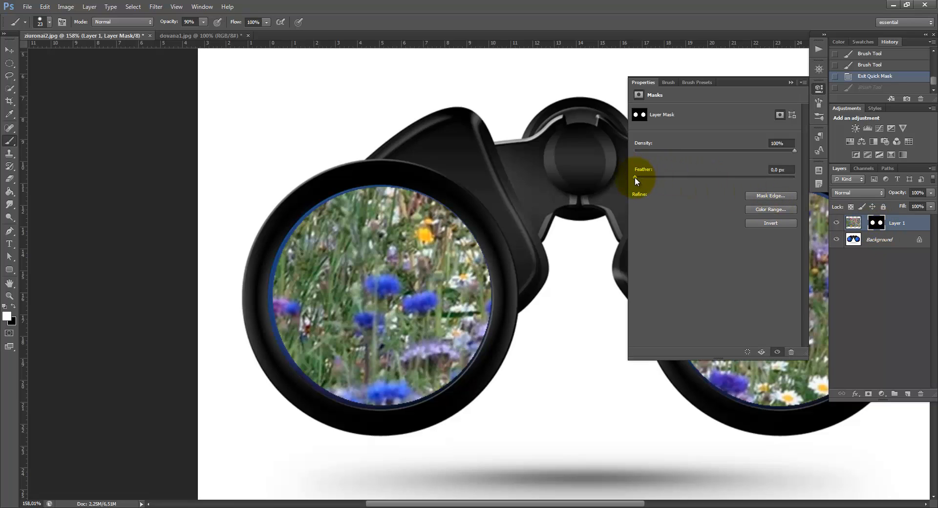
drag(794, 150, 774, 152)
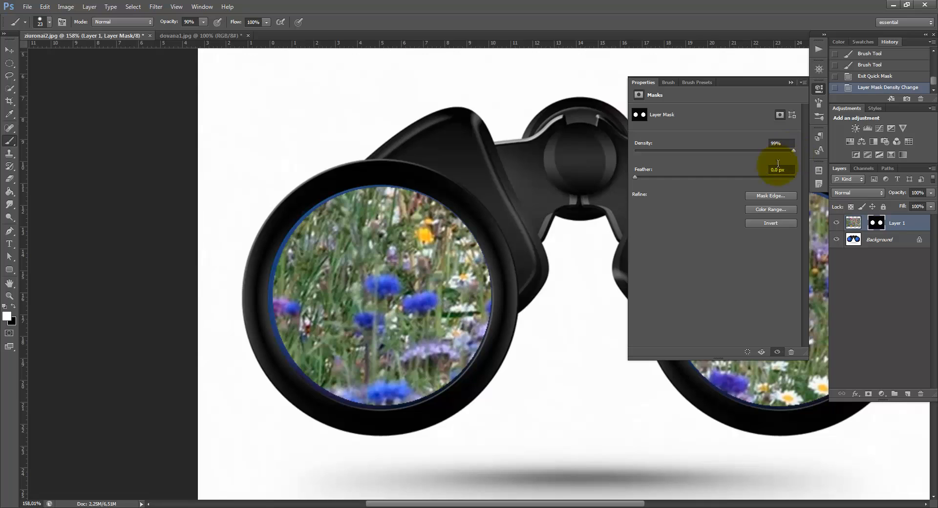
drag(635, 177, 674, 179)
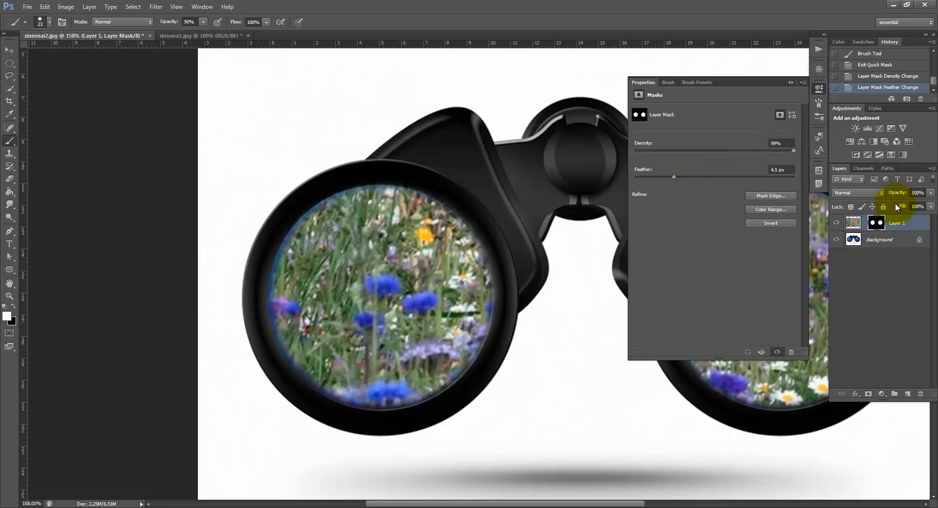
click(789, 80)
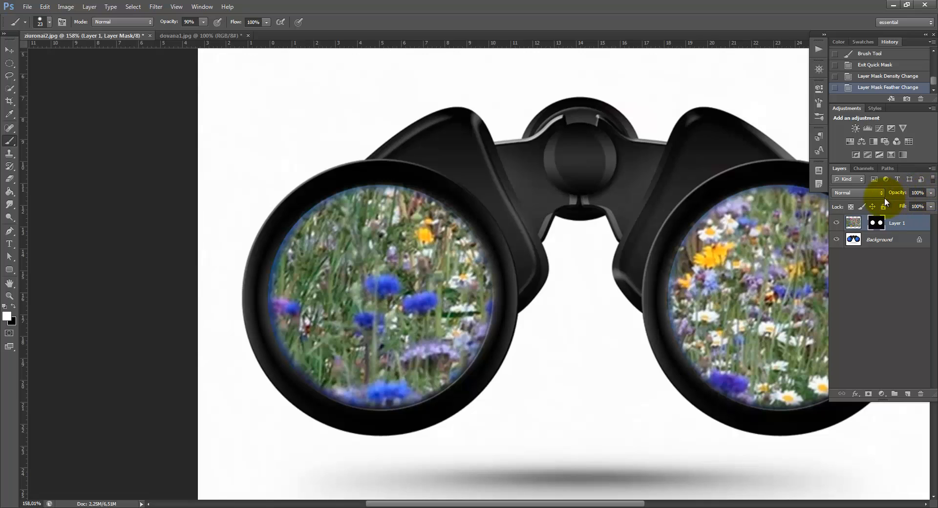
Lower the meadow layer's opacity to 85%
click(932, 194)
drag(931, 206, 922, 207)
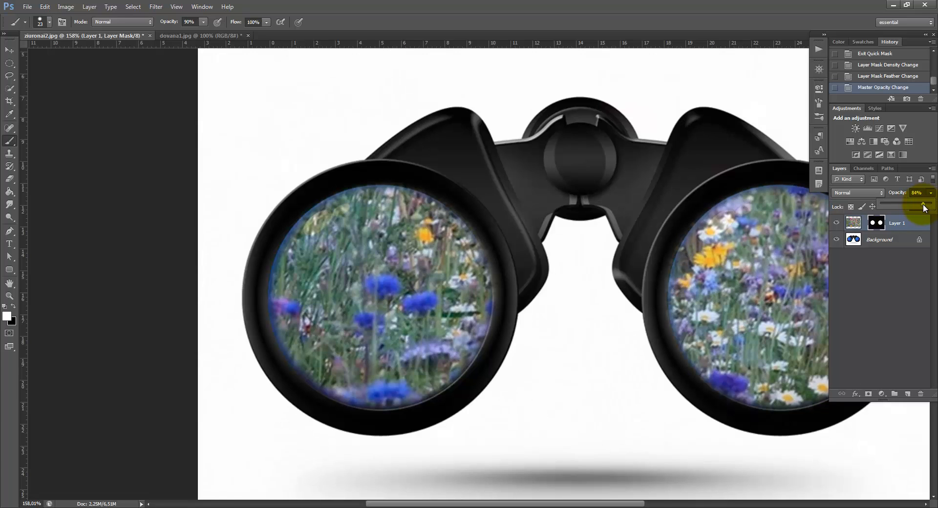
drag(922, 208, 920, 207)
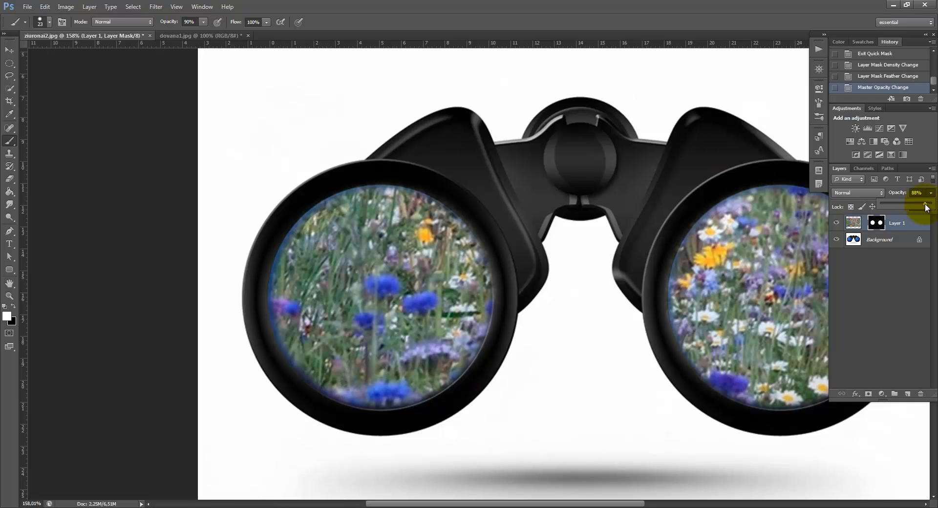
drag(921, 204, 924, 205)
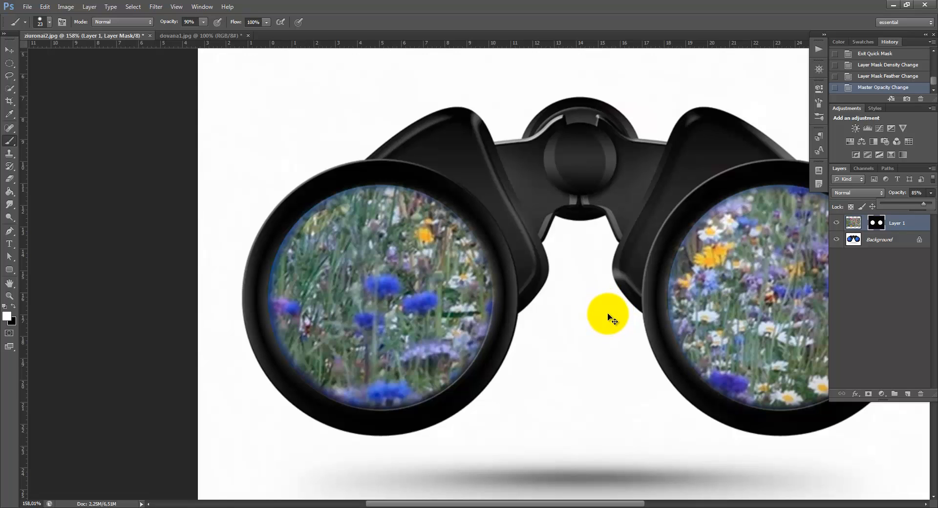
drag(612, 319, 589, 317)
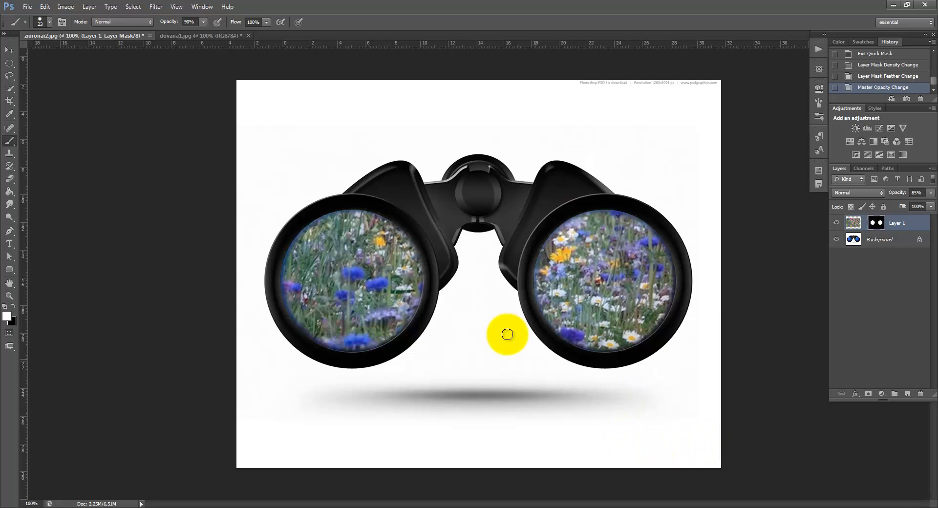
click(222, 34)
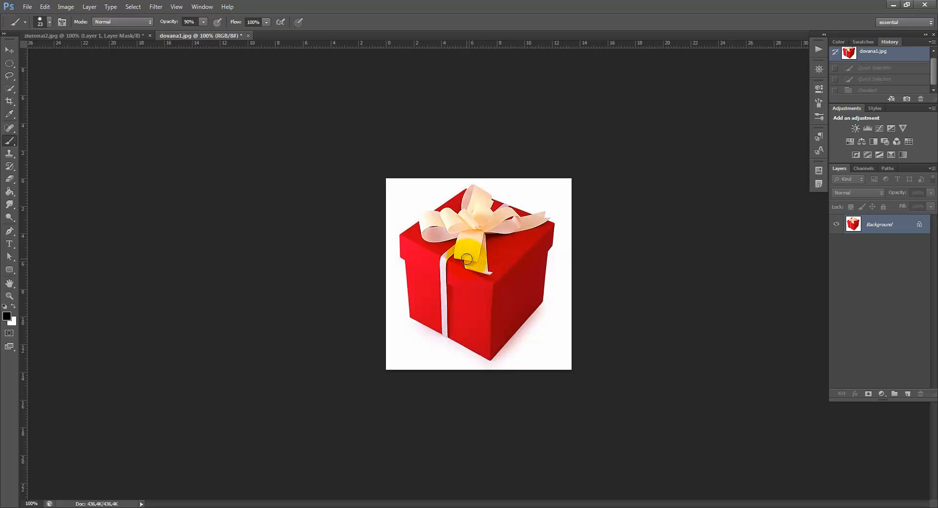
click(127, 36)
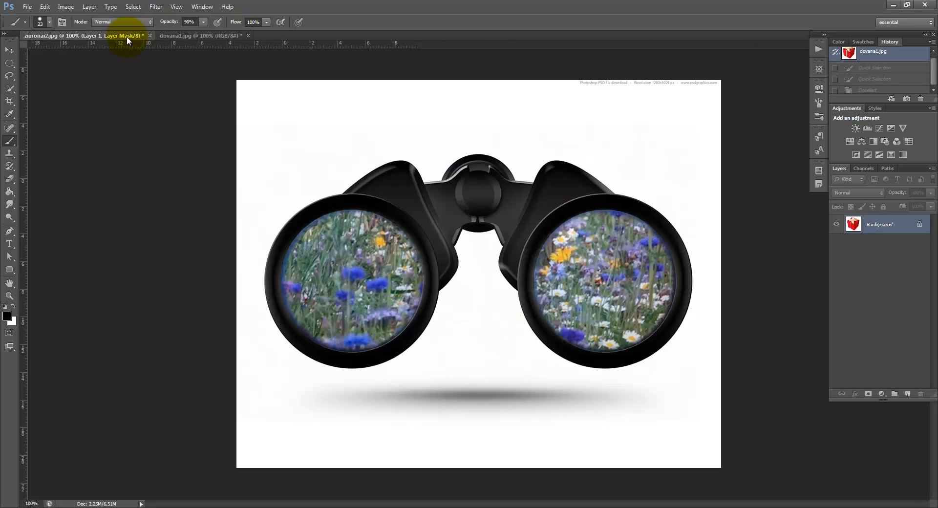
Select the whole red gift box with its ribbon in dovana1.jpg using the Quick Selection tool
click(174, 36)
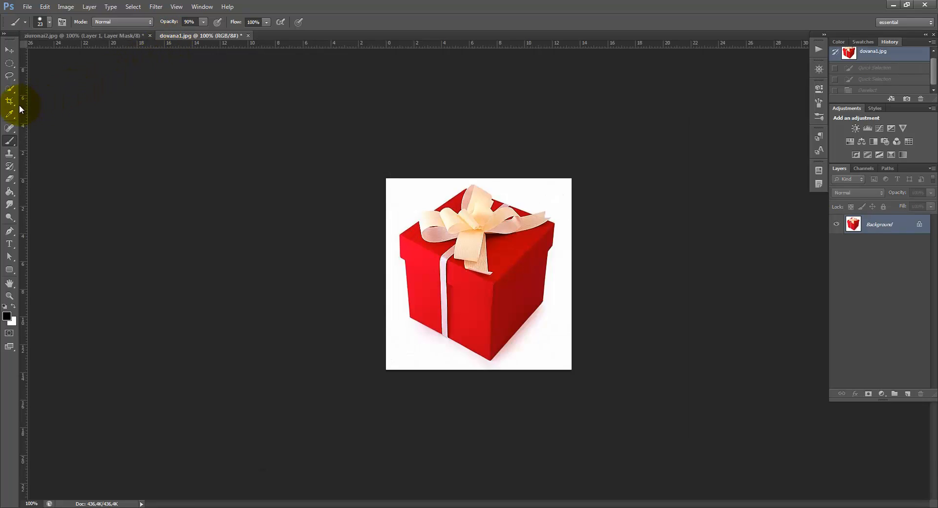
click(15, 92)
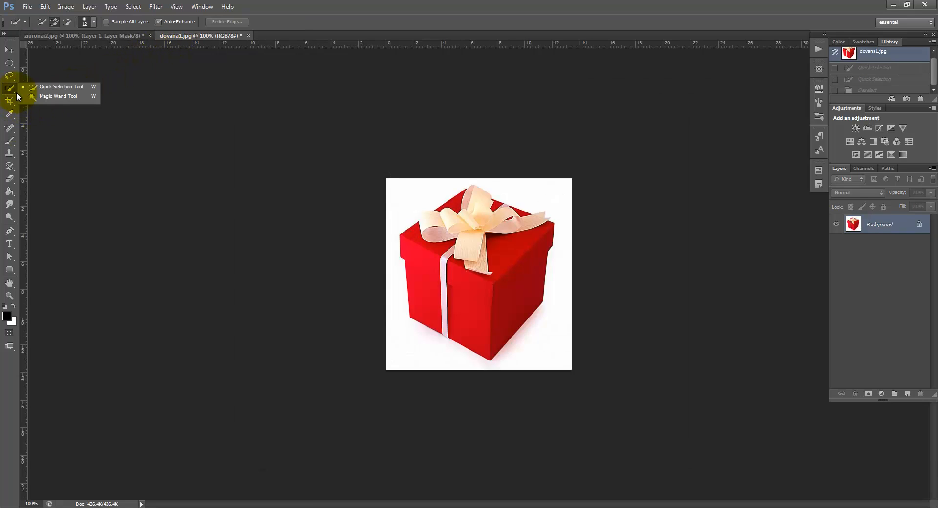
click(42, 88)
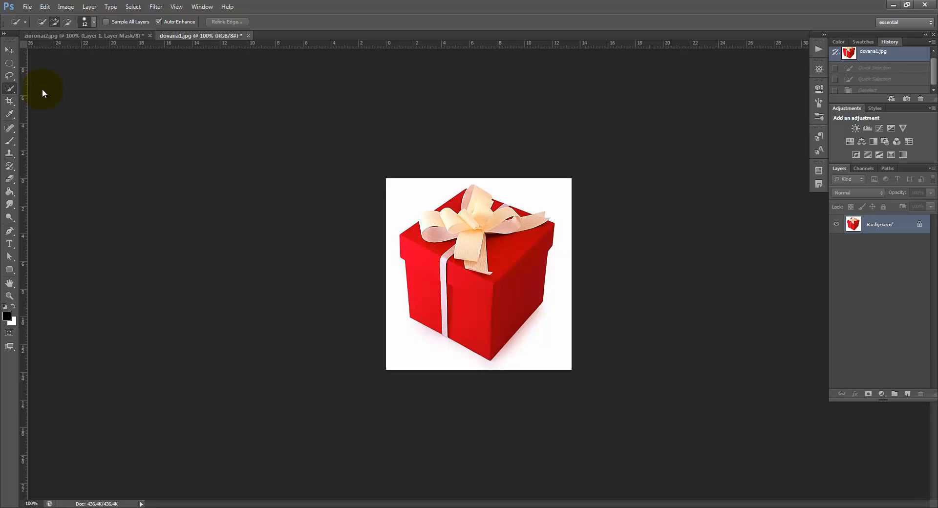
mouse_move(461, 200)
mouse_down()
mouse_move(421, 230)
mouse_move(427, 217)
mouse_move(404, 239)
mouse_move(403, 257)
mouse_move(432, 297)
mouse_move(500, 333)
mouse_move(547, 281)
mouse_move(540, 244)
mouse_move(505, 226)
mouse_move(473, 256)
mouse_move(478, 263)
mouse_move(466, 243)
mouse_move(470, 224)
mouse_move(495, 214)
mouse_move(513, 221)
mouse_move(482, 203)
mouse_move(533, 220)
mouse_move(487, 203)
mouse_move(432, 231)
mouse_up()
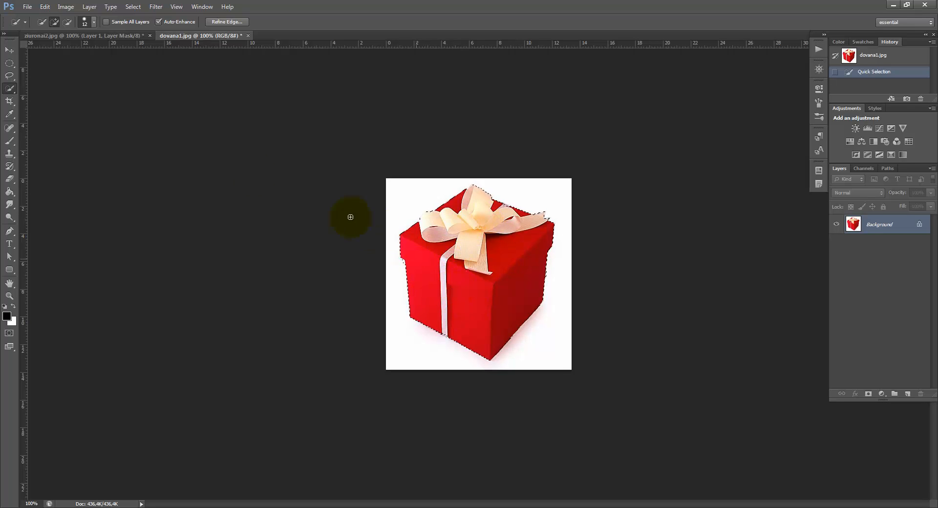
Copy the selected gift box and paste it into the binoculars image ziuronai2.jpg
click(44, 7)
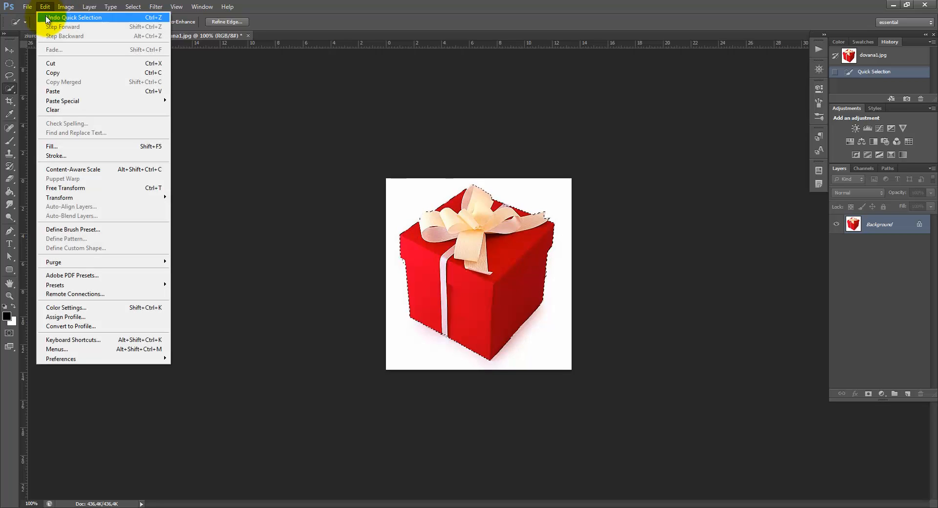
click(55, 72)
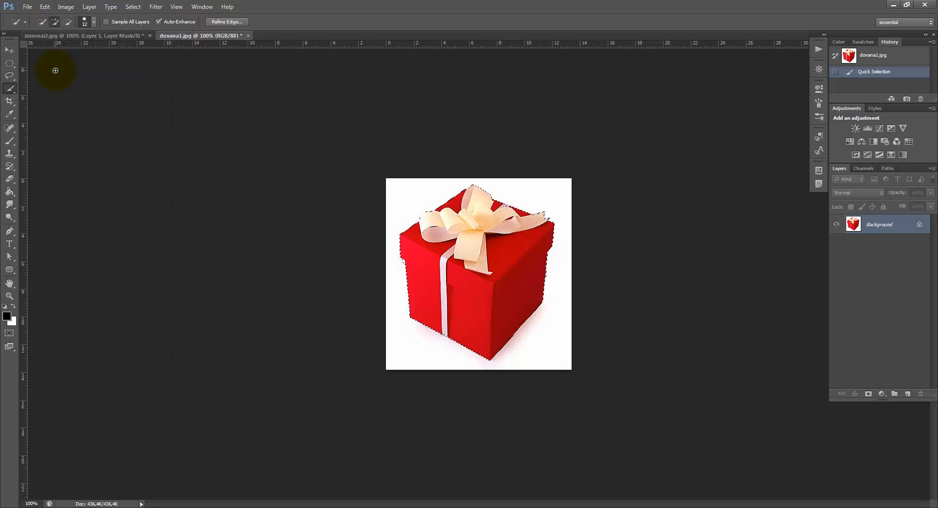
click(65, 35)
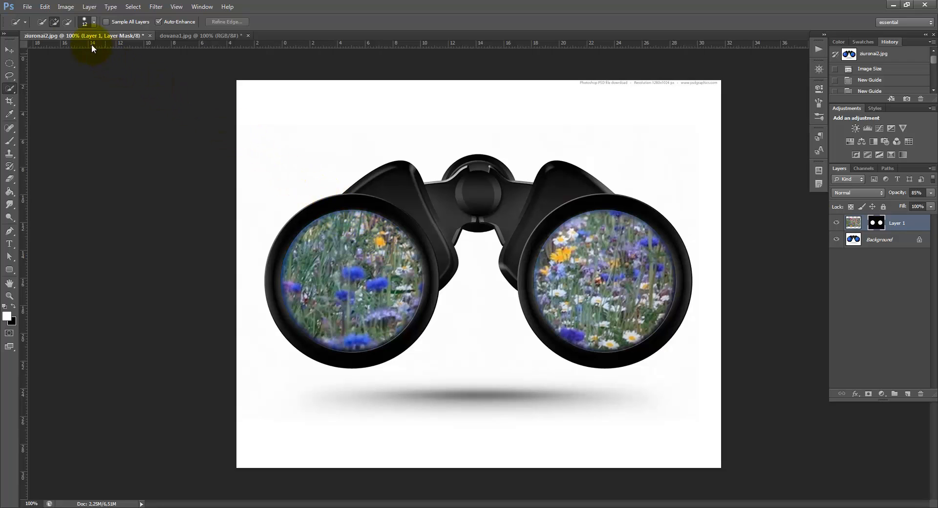
click(45, 6)
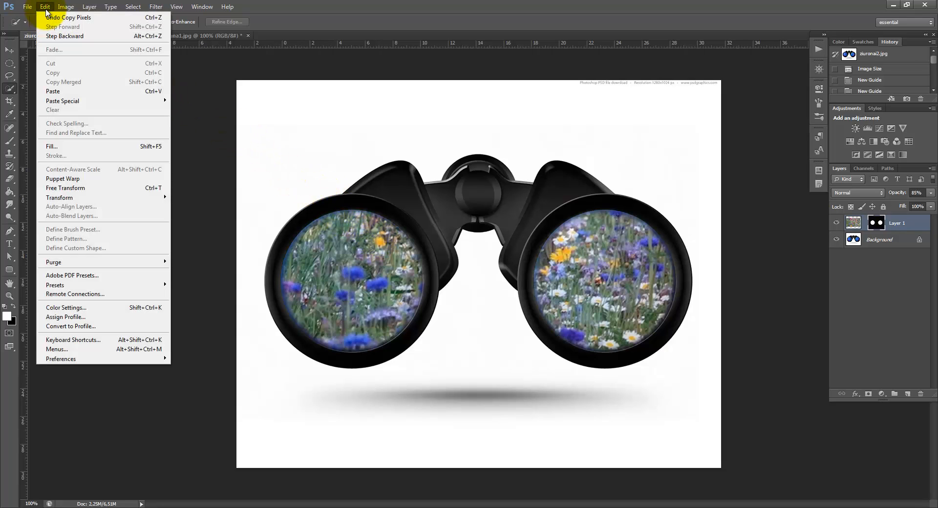
click(59, 93)
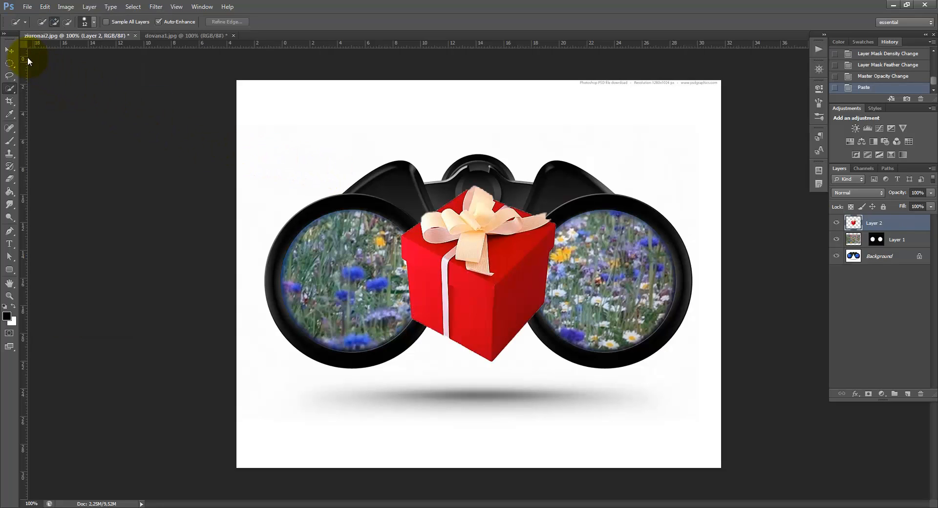
Move the gift box down between the two lenses and scale it with Free Transform to about 47.7% width and 40.3% height
click(9, 49)
drag(530, 302, 495, 377)
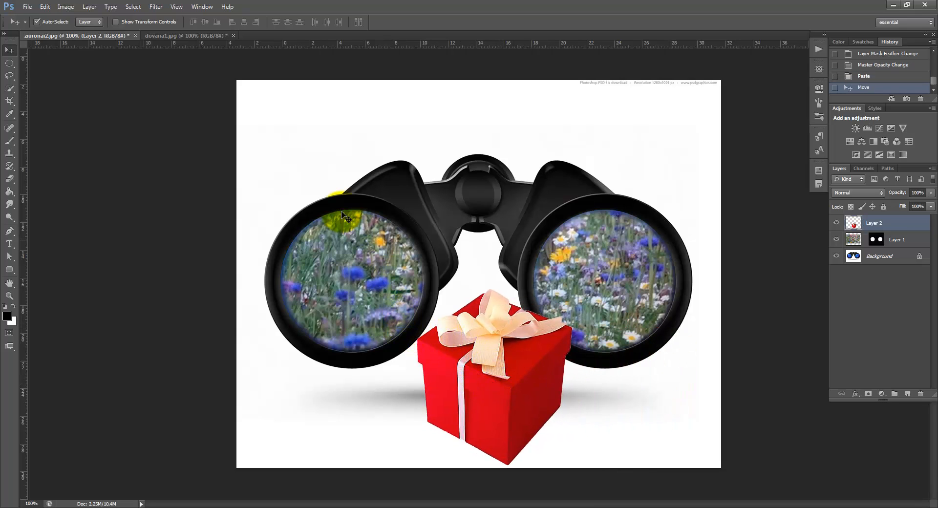
click(45, 7)
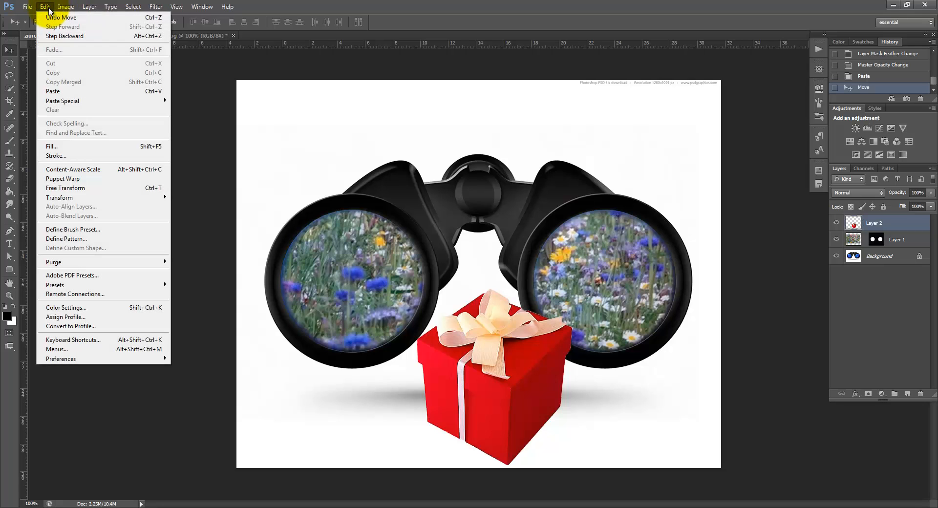
click(76, 188)
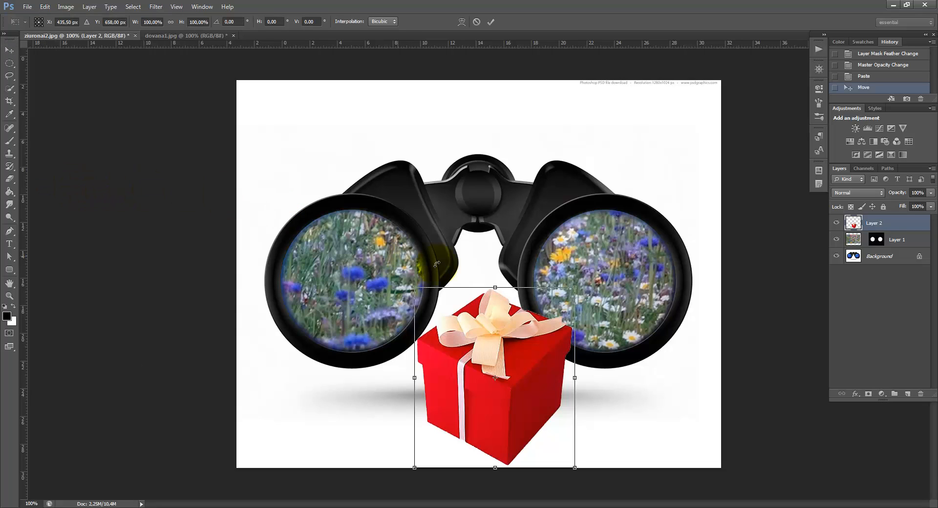
drag(565, 297, 490, 395)
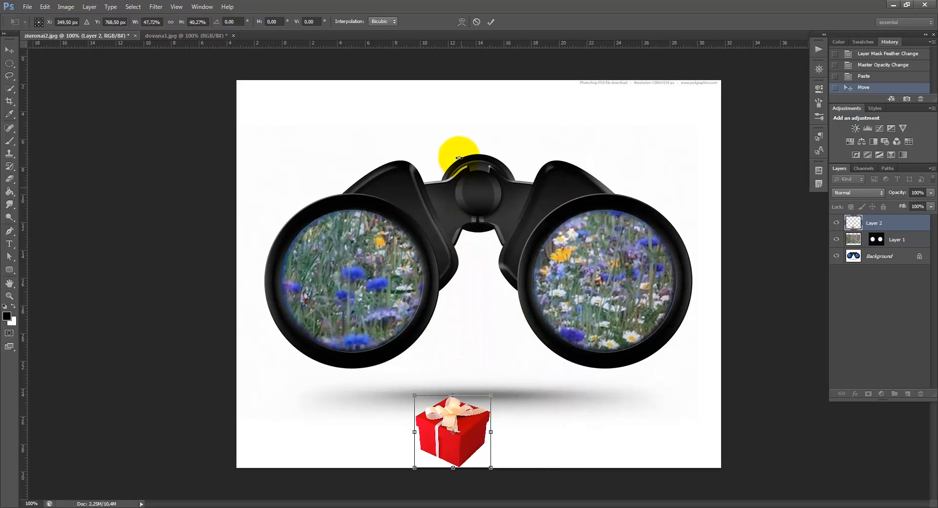
click(491, 22)
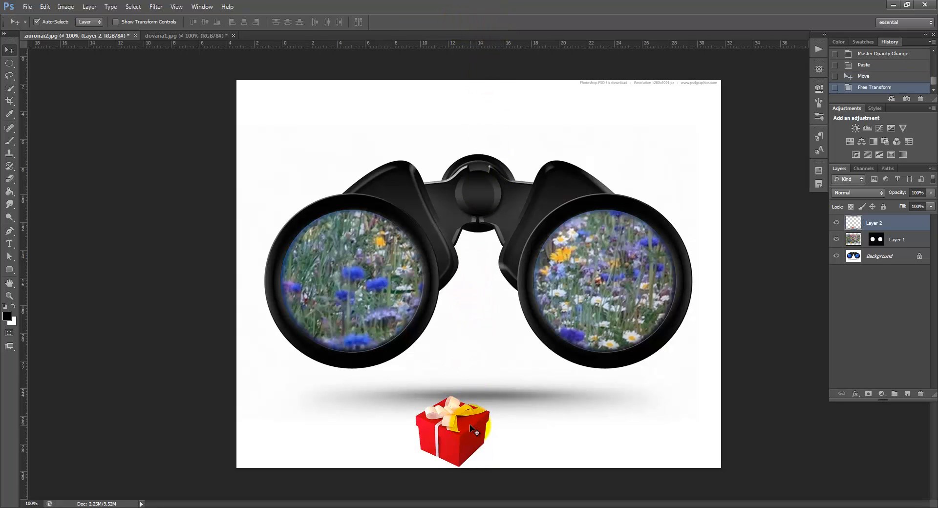
Move the gift box to the lower-right area of the picture beneath the right lens, and toggle its layer's visibility off and on
drag(474, 427, 652, 421)
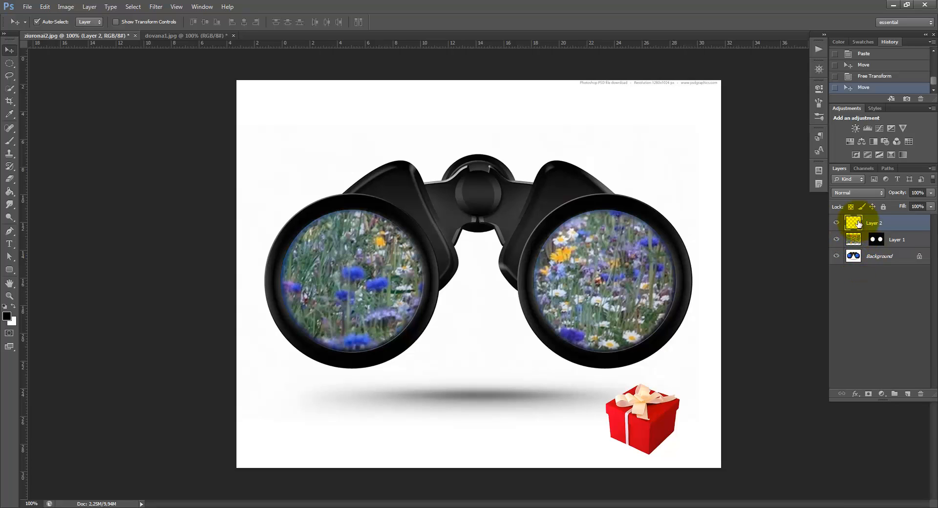
click(836, 225)
click(836, 224)
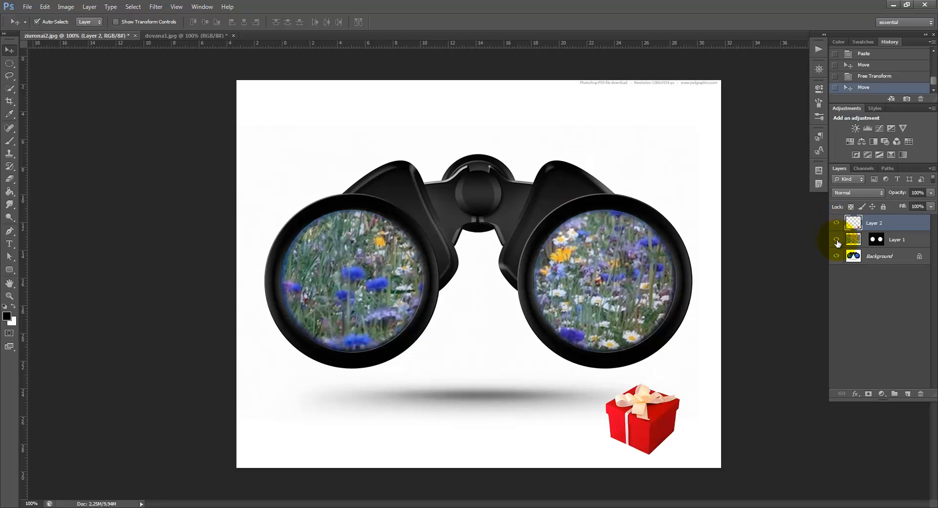